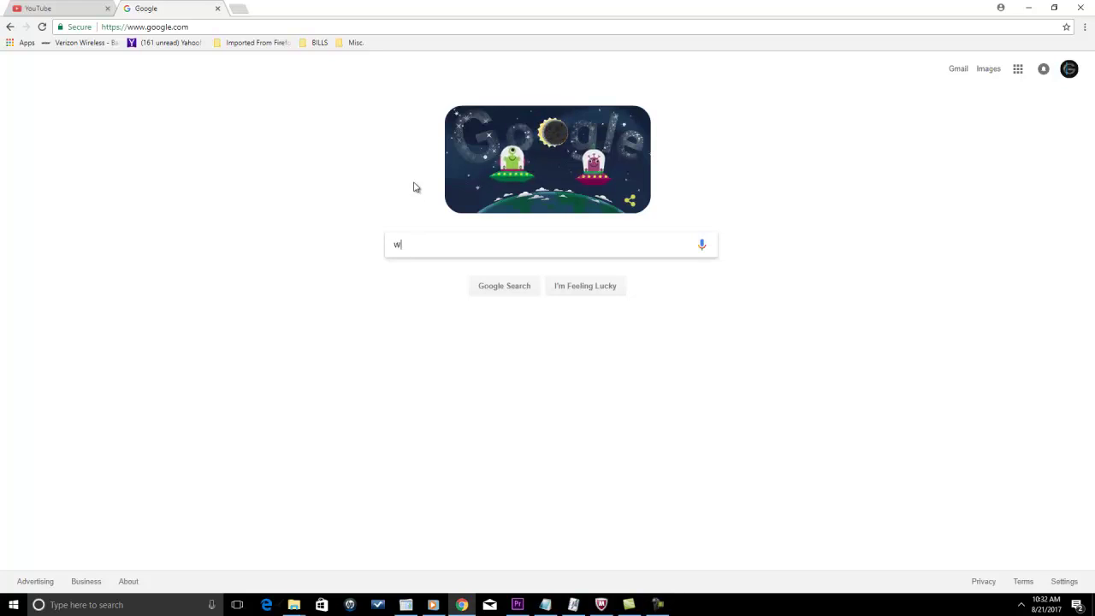
# Step: Search Google for myecovermaker and log in to the MyeCoverMaker site
pyautogui.write('hy does it')
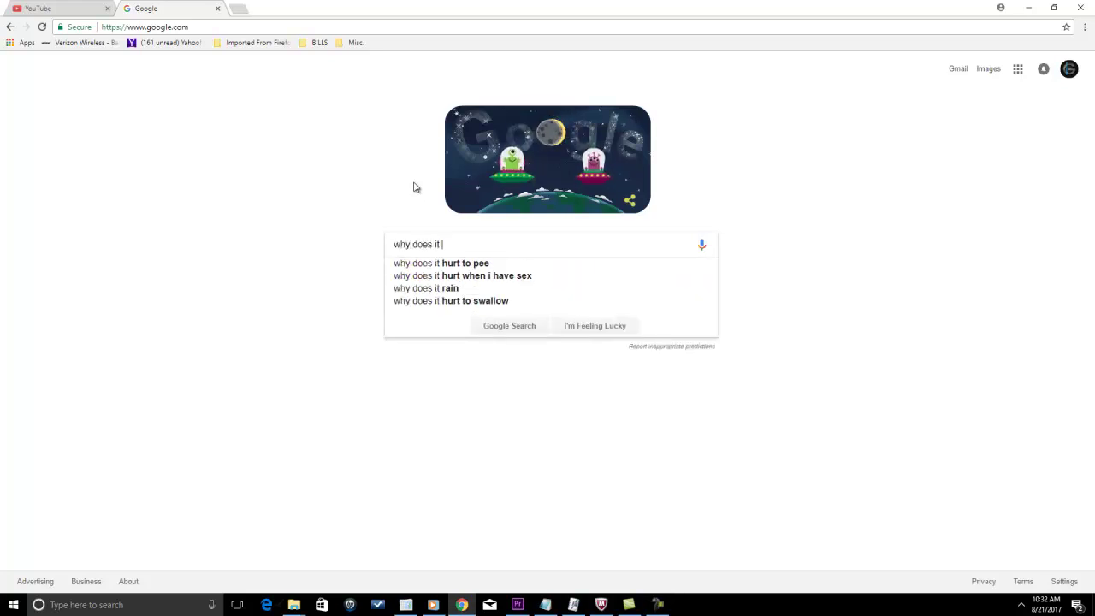
pyautogui.write('wh')
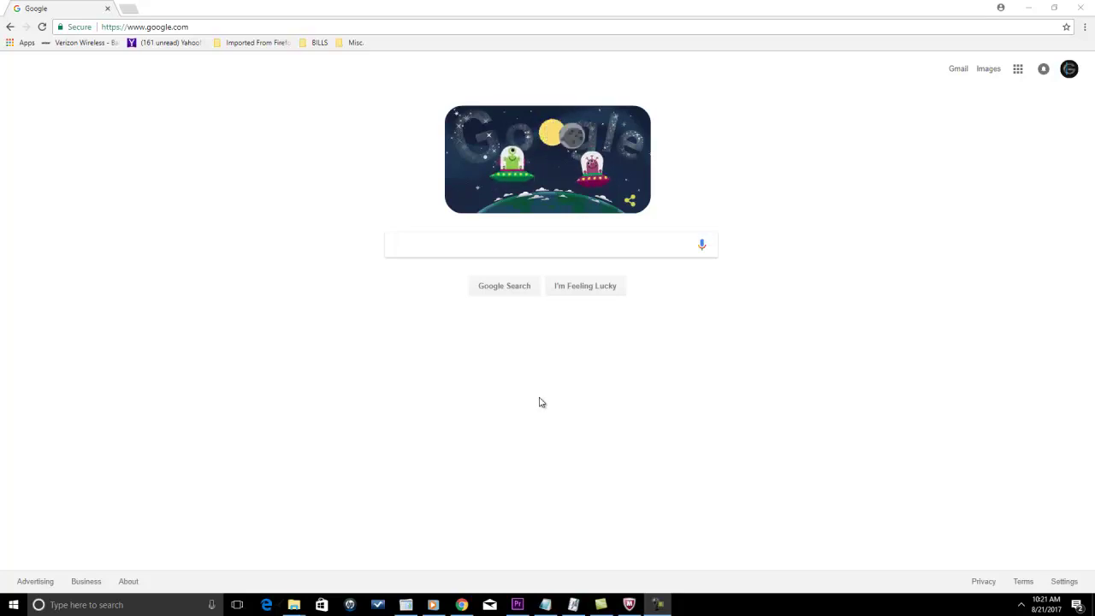
pyautogui.click(407, 246)
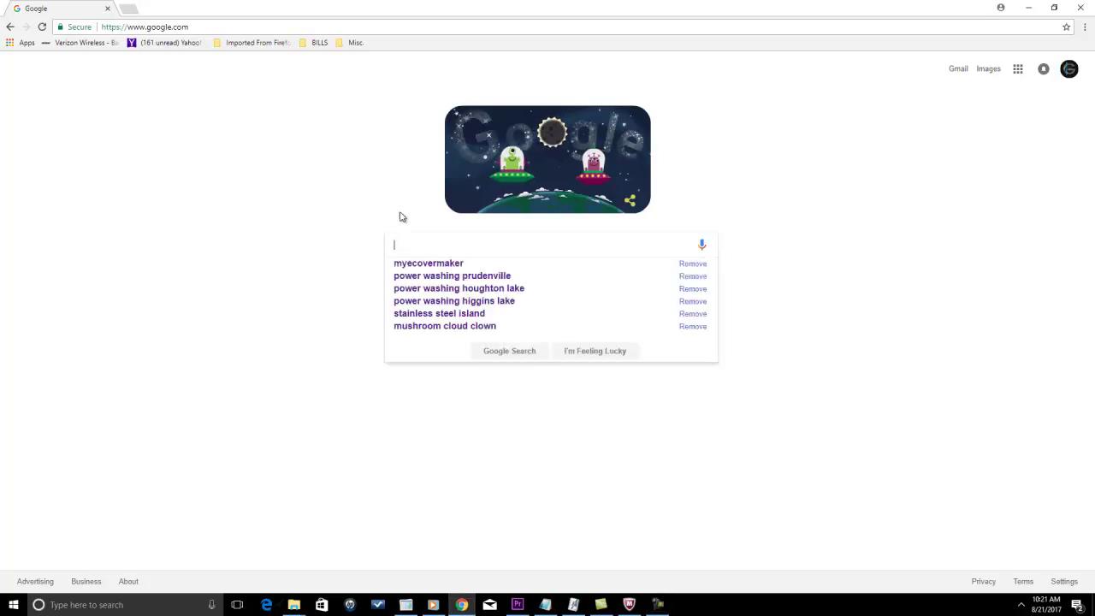
pyautogui.write('myecovermaker')
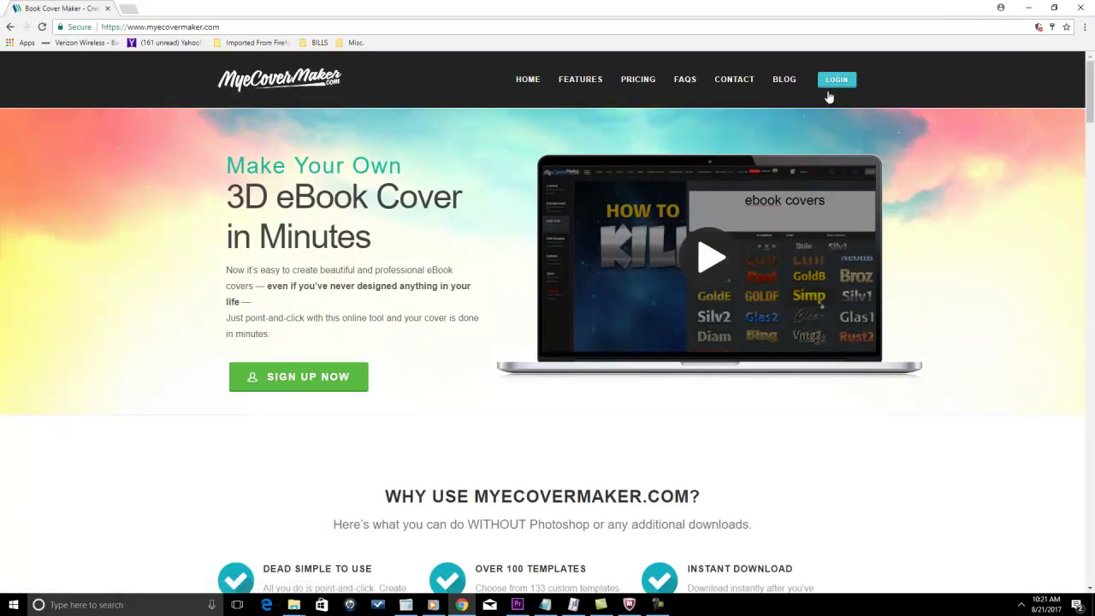
pyautogui.click(838, 81)
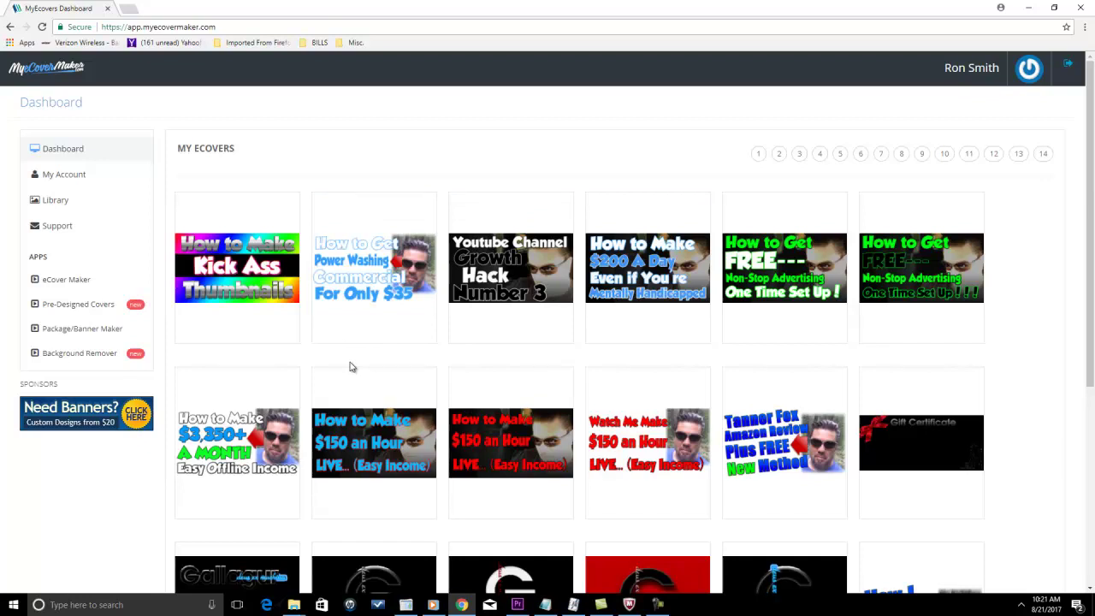
# Step: Open the 'How to Make Kick Ass Thumbnails' cover and delete its 'Kick Ass' text
pyautogui.click(252, 264)
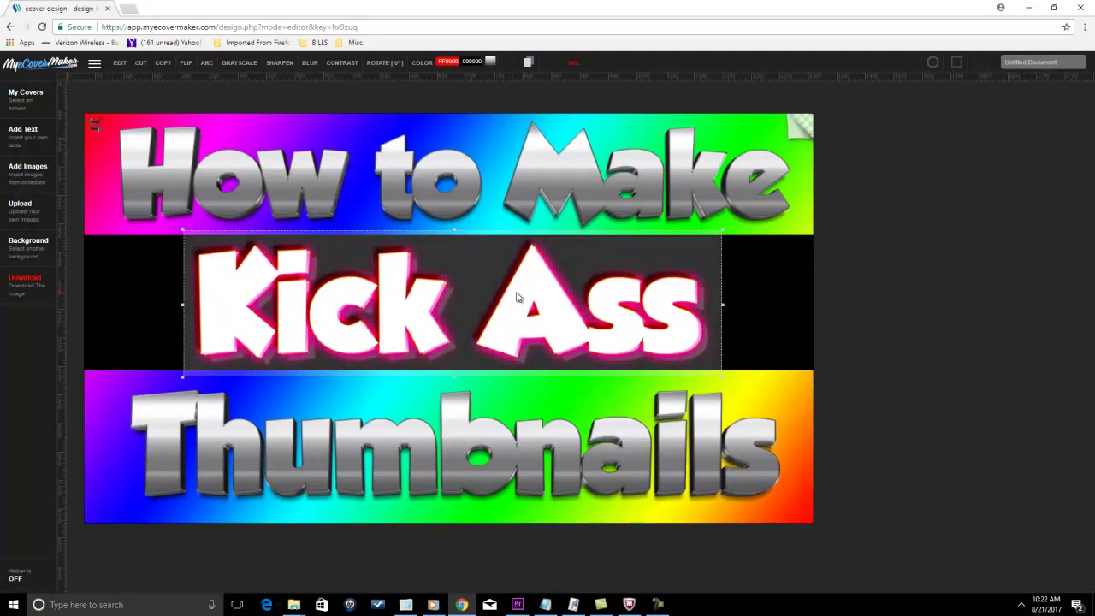
pyautogui.click(576, 64)
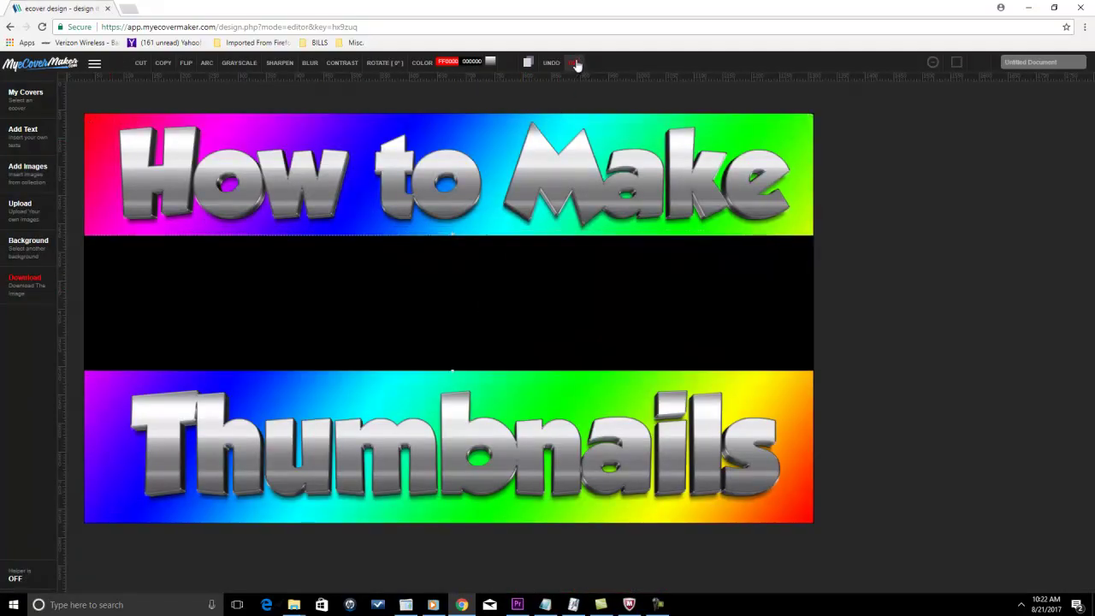
# Step: Start a new text layer reading 'Awesome' in the Brush font
pyautogui.click(45, 130)
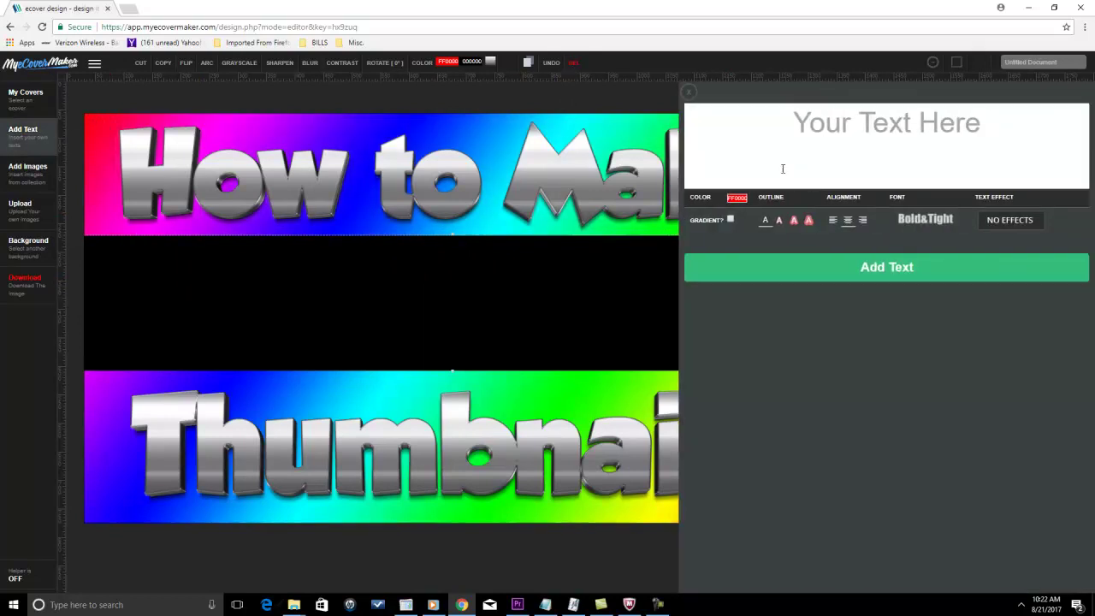
pyautogui.click(854, 131)
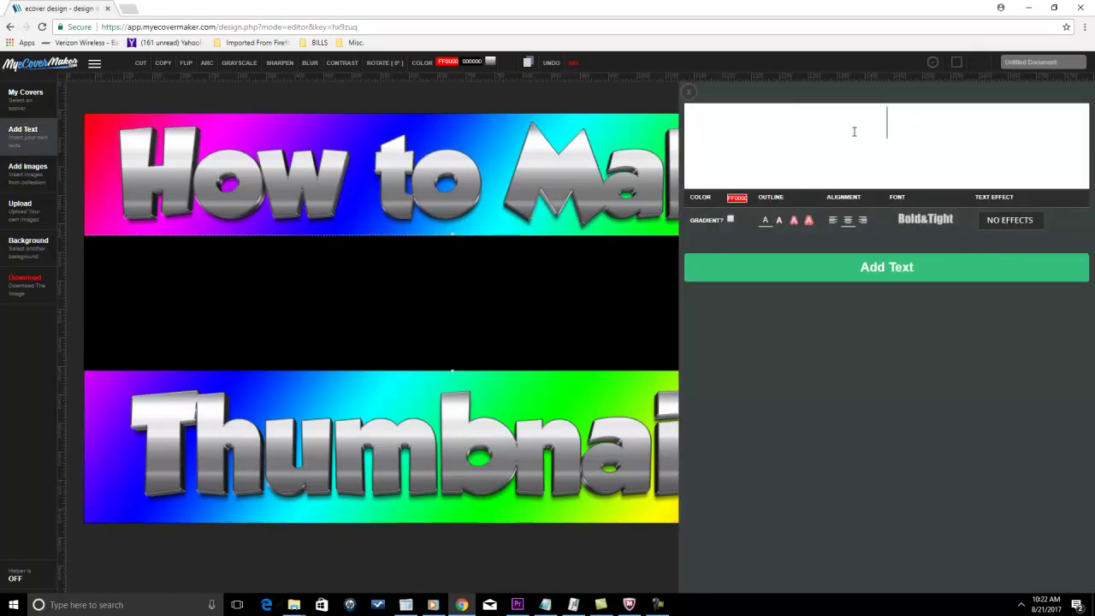
pyautogui.write('Awesome')
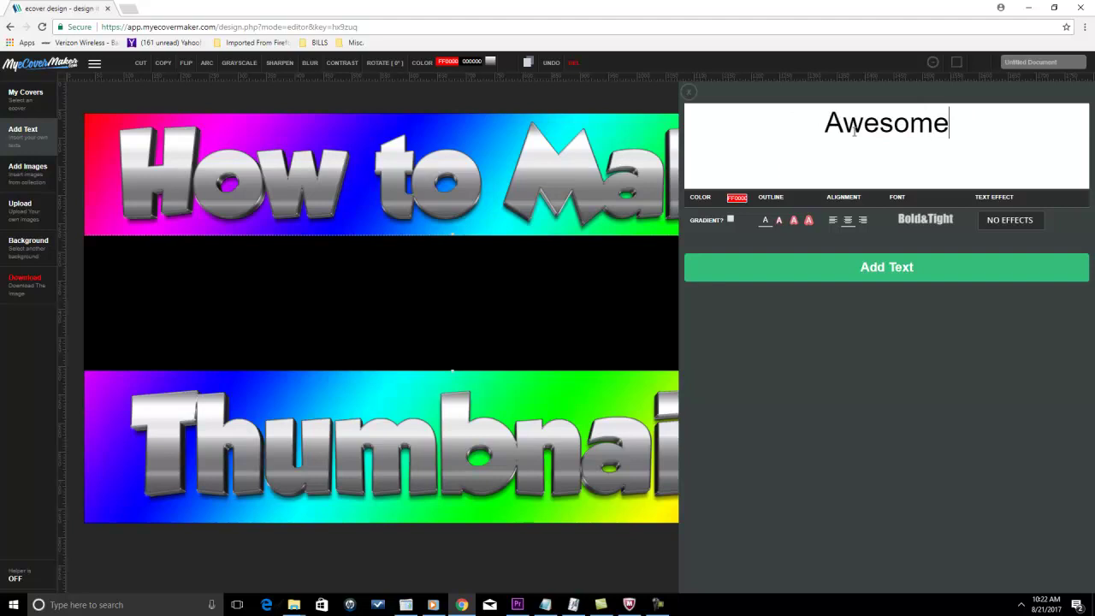
pyautogui.click(917, 219)
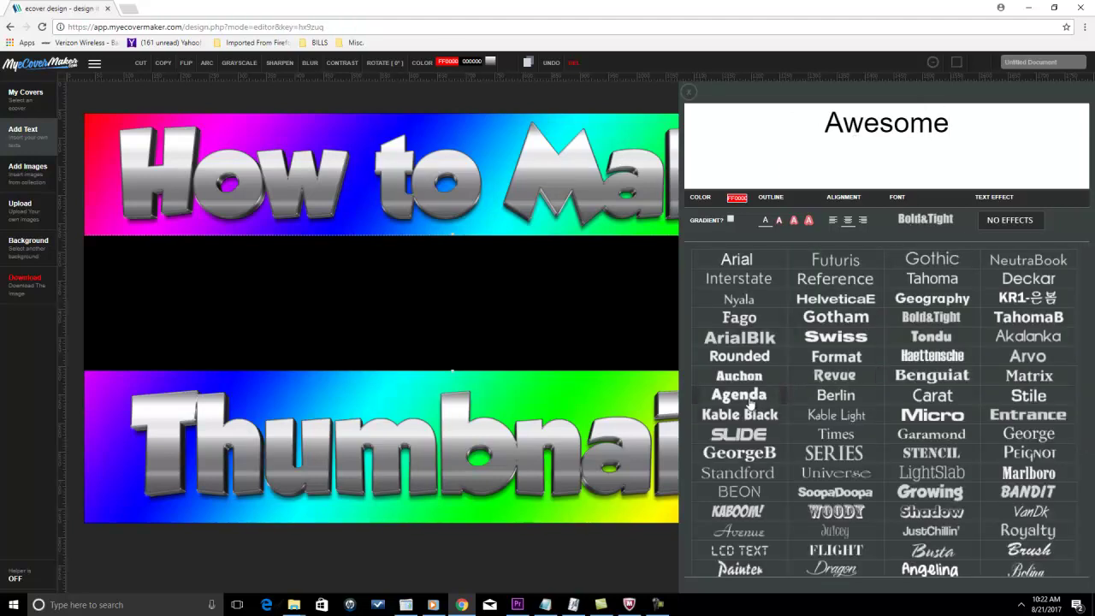
pyautogui.scroll(-2, 764, 398)
pyautogui.scroll(-3, 855, 389)
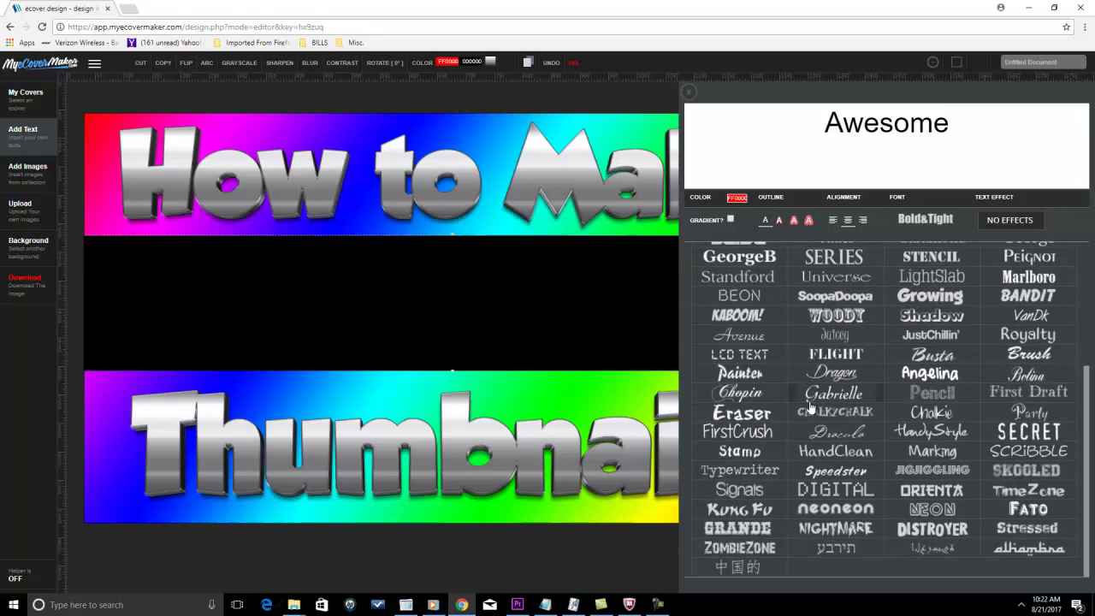
pyautogui.click(1018, 359)
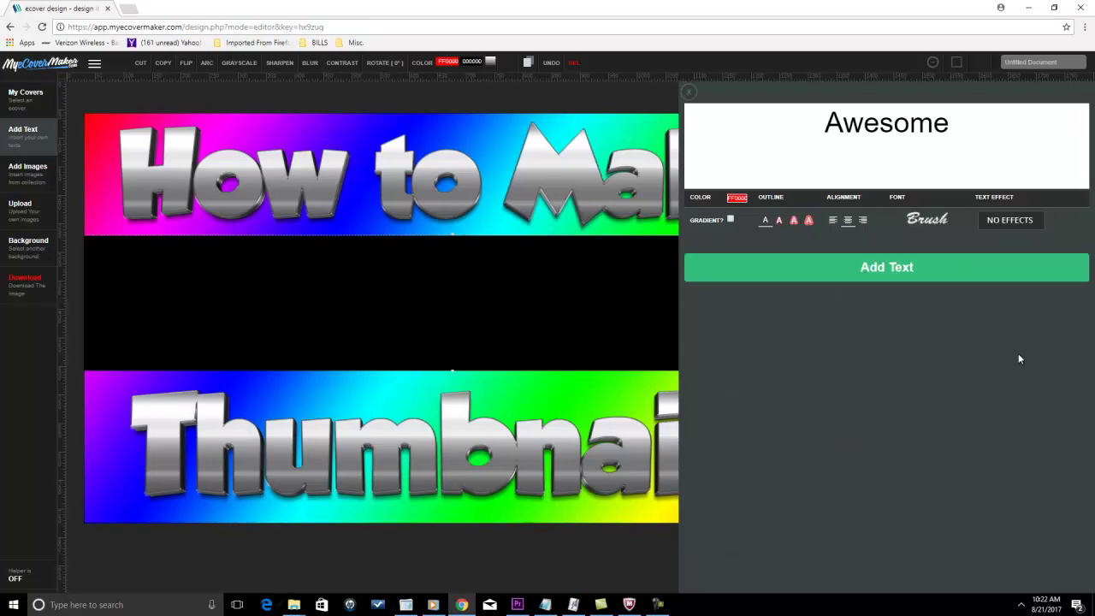
# Step: Make 'Awesome' white with a green outline and add it to the cover
pyautogui.click(735, 200)
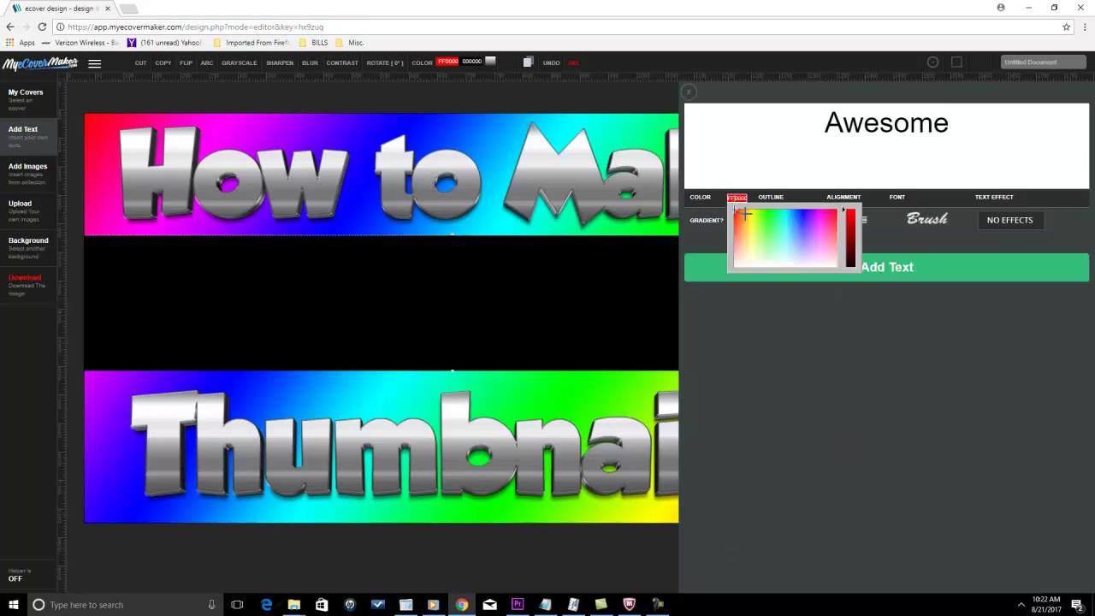
pyautogui.click(766, 260)
pyautogui.click(912, 244)
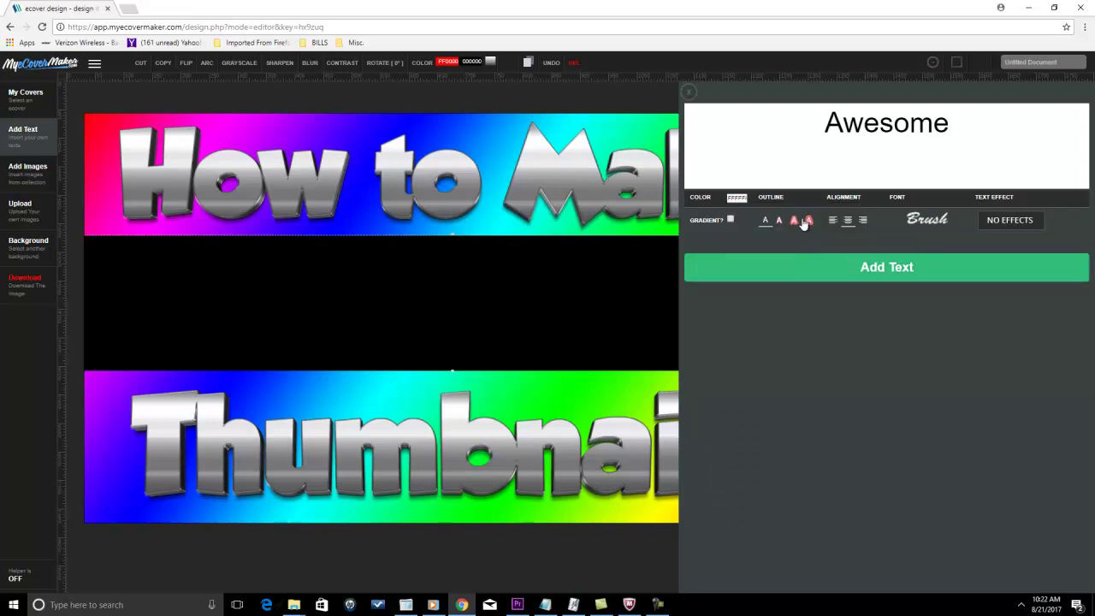
pyautogui.click(808, 220)
pyautogui.click(799, 200)
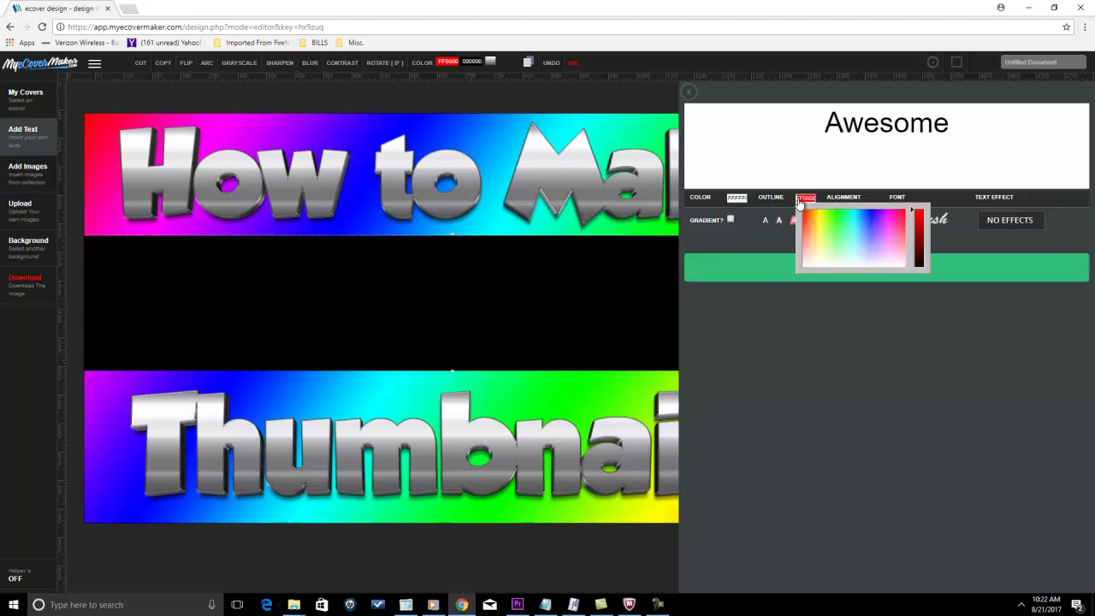
pyautogui.click(842, 212)
pyautogui.click(945, 234)
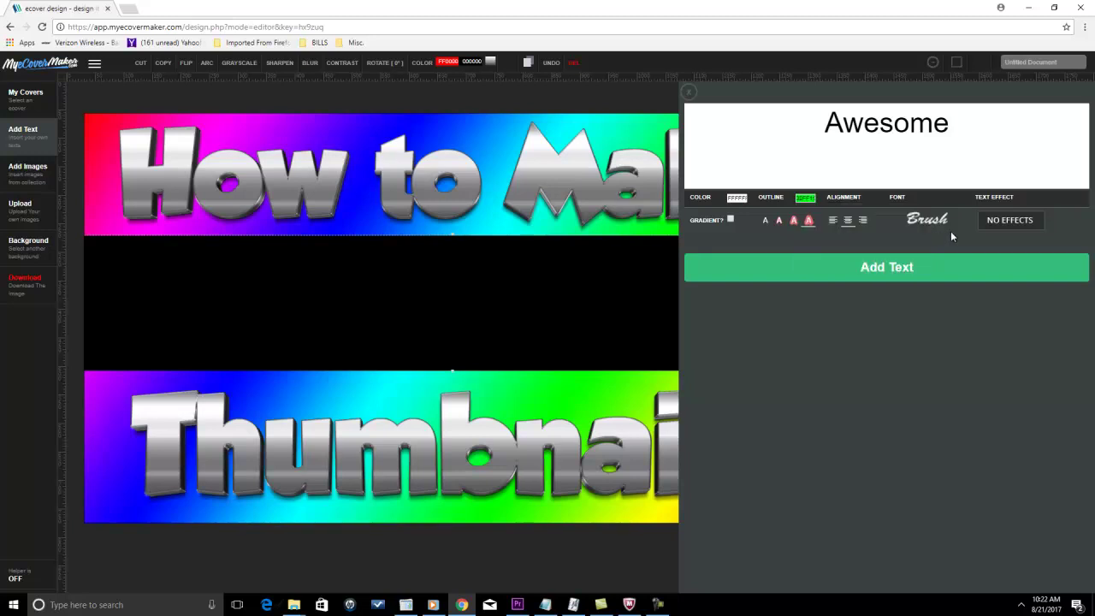
pyautogui.click(889, 268)
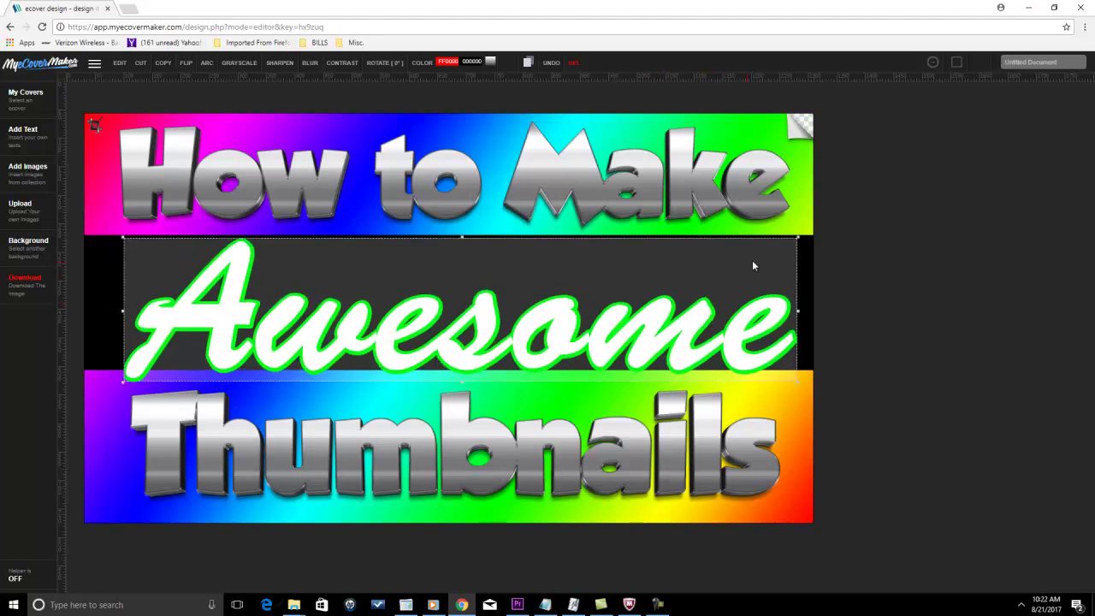
# Step: Shrink 'Awesome' and centre it in the black middle band
pyautogui.moveTo(797, 238); pyautogui.dragTo(647, 264)
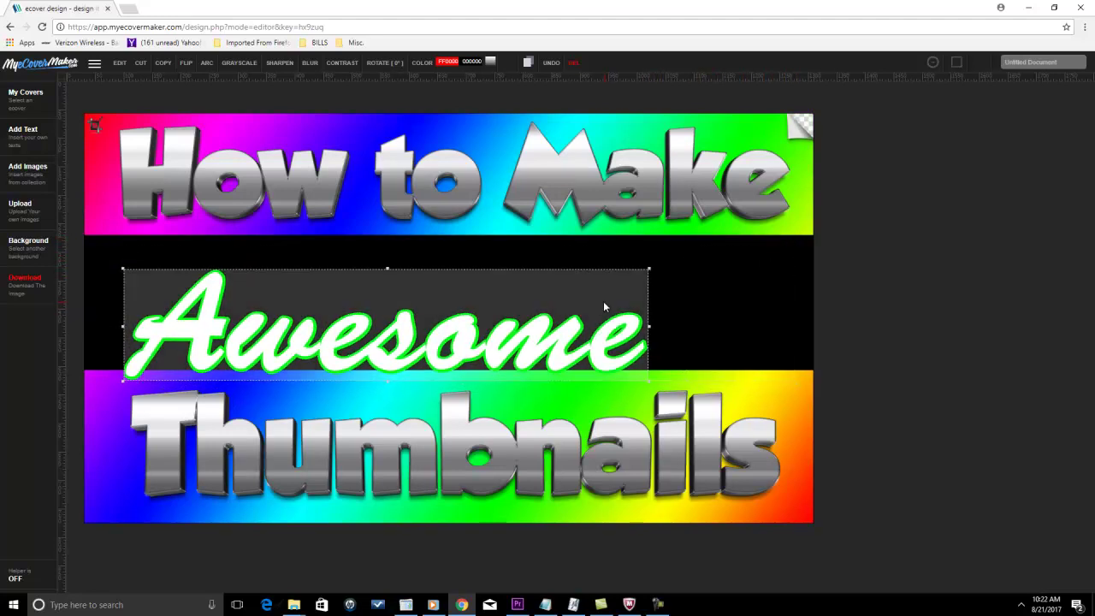
pyautogui.moveTo(602, 301); pyautogui.dragTo(665, 279)
pyautogui.click(736, 301)
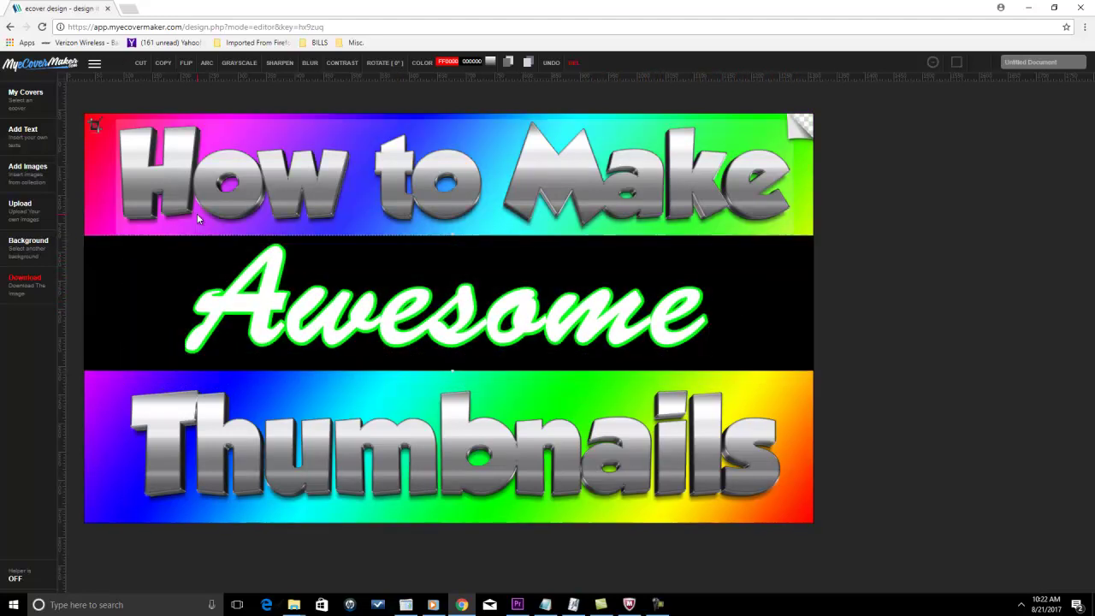
# Step: Browse the Text Effect grid in the Add Text panel, then close it without adding text
pyautogui.click(26, 131)
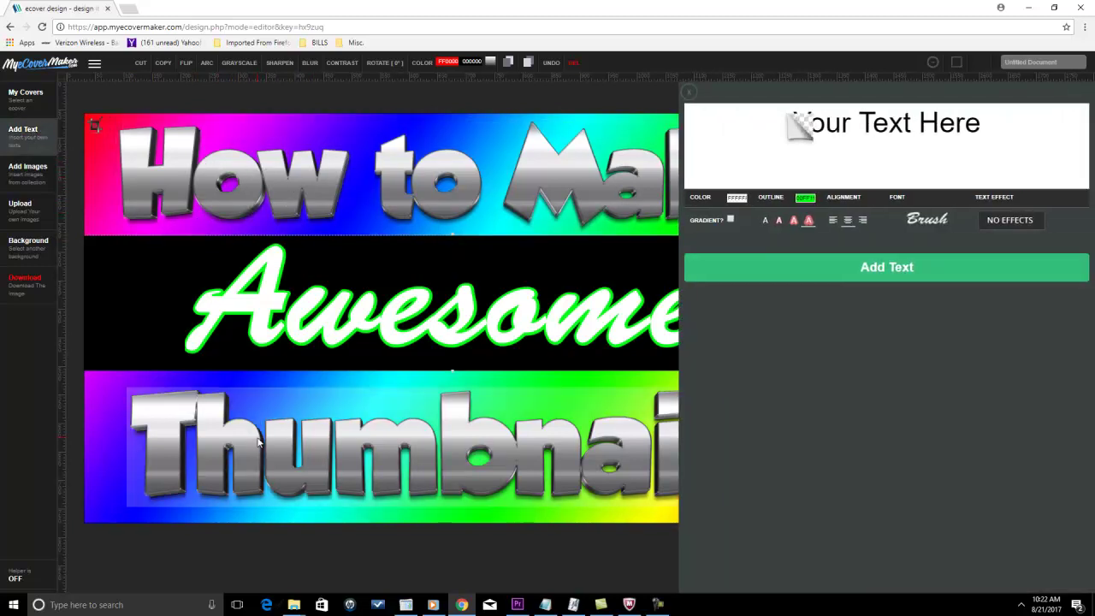
pyautogui.click(1003, 223)
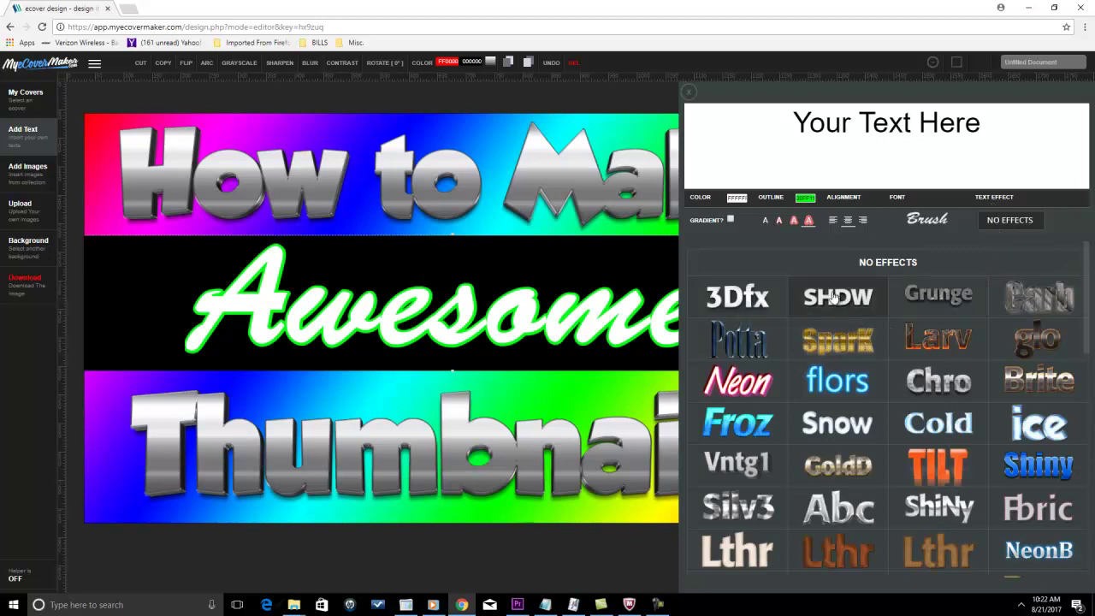
pyautogui.scroll(-1, 930, 315)
pyautogui.scroll(-2, 930, 315)
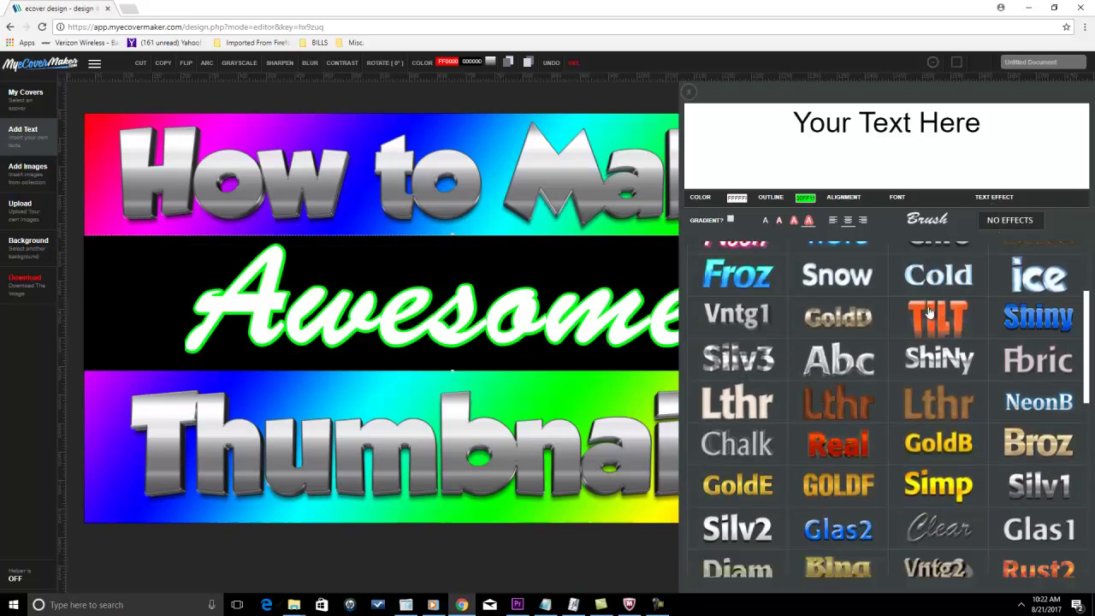
pyautogui.scroll(-4, 930, 314)
pyautogui.scroll(-4, 929, 315)
pyautogui.scroll(-4, 930, 315)
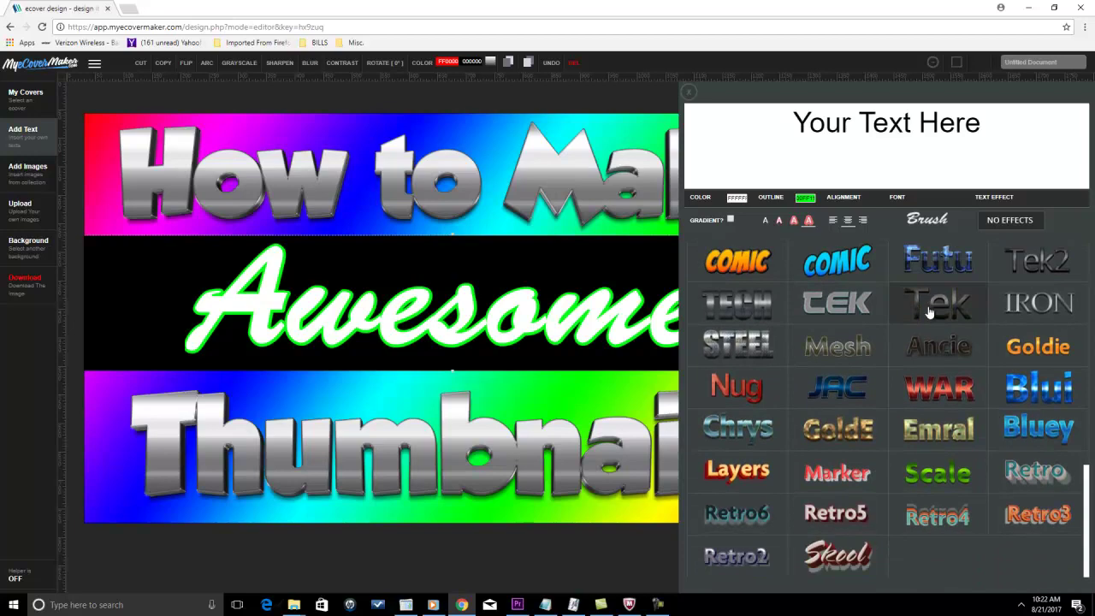
pyautogui.scroll(5, 929, 313)
pyautogui.scroll(10, 929, 313)
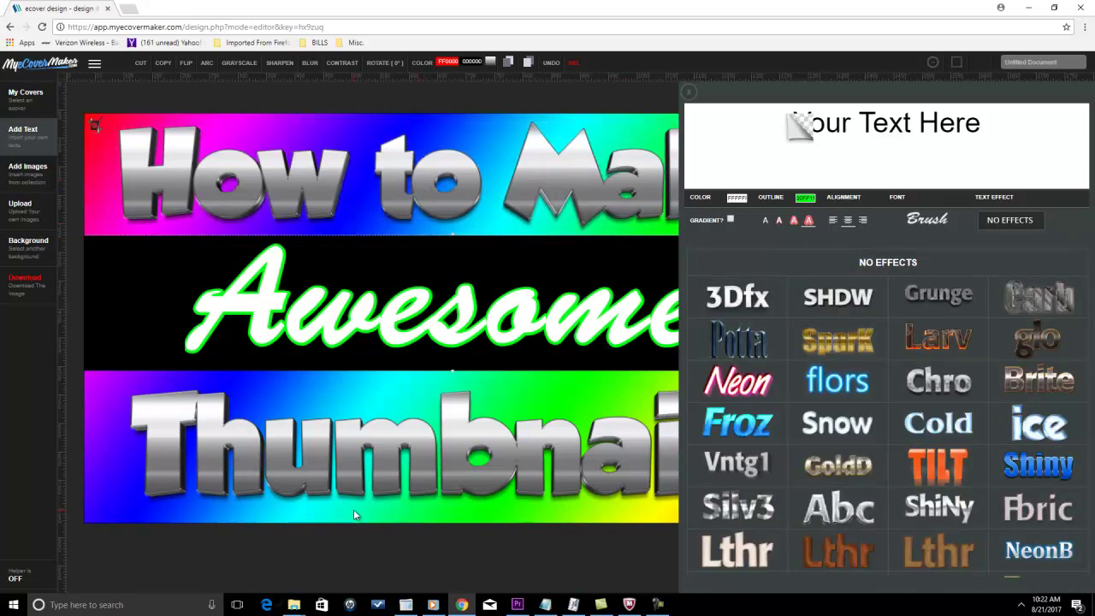
pyautogui.scroll(-2, 915, 473)
pyautogui.scroll(-3, 915, 473)
pyautogui.scroll(1, 1045, 409)
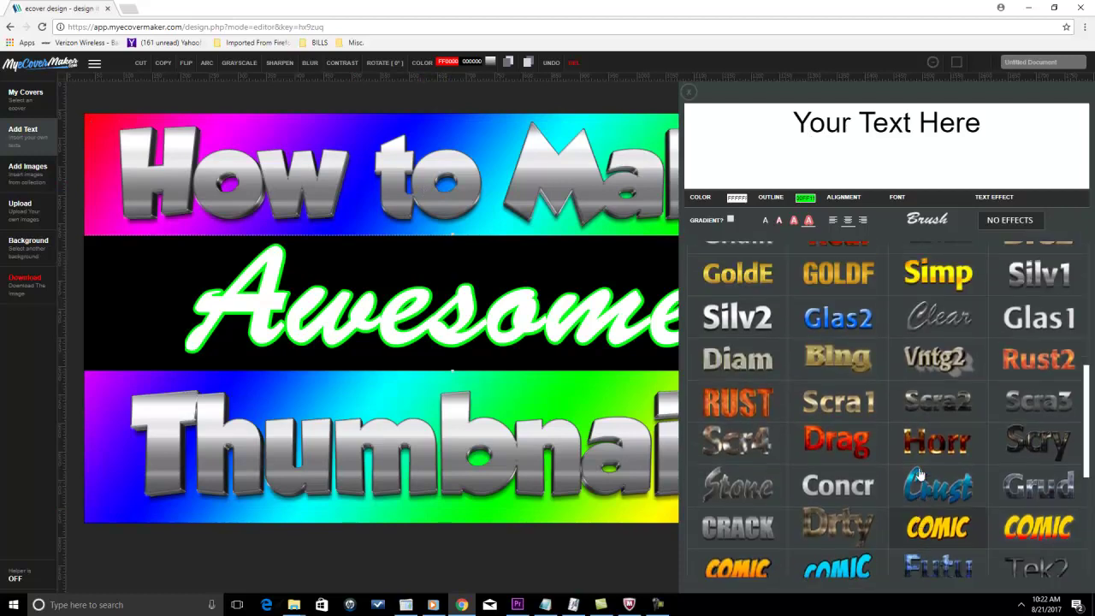
pyautogui.scroll(1, 1045, 409)
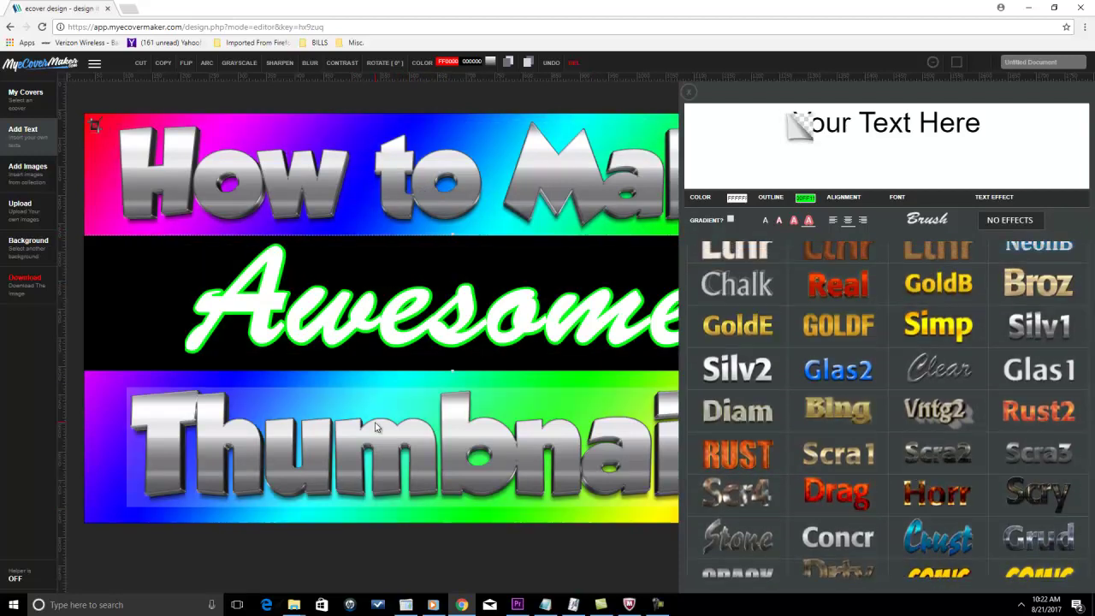
pyautogui.click(99, 96)
# Step: Delete the 'How to Make' text from the top rainbow band
pyautogui.click(381, 175)
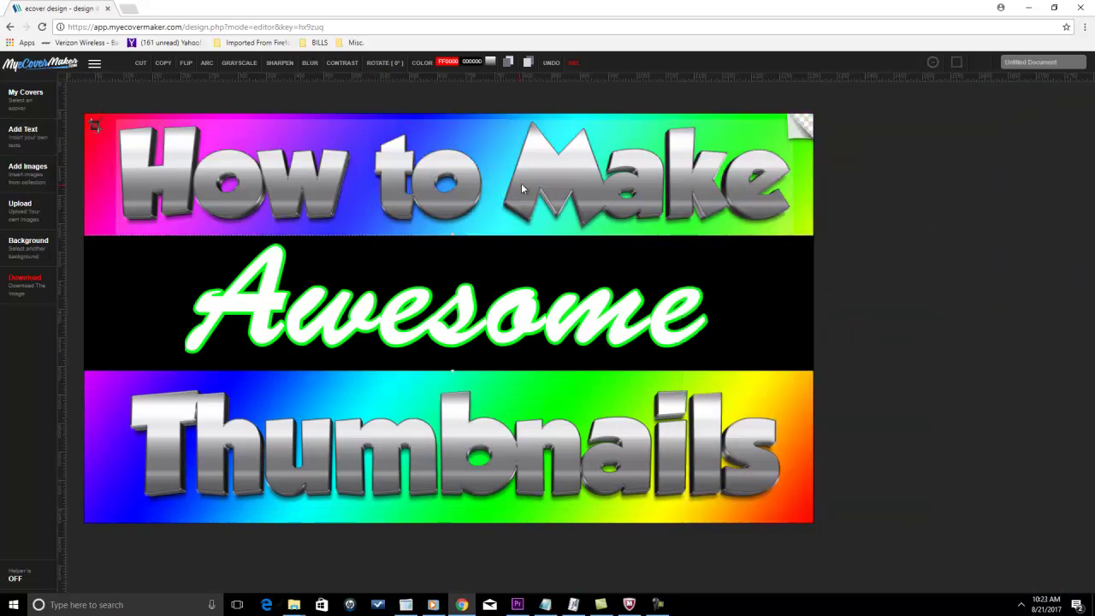
pyautogui.click(573, 62)
pyautogui.click(550, 252)
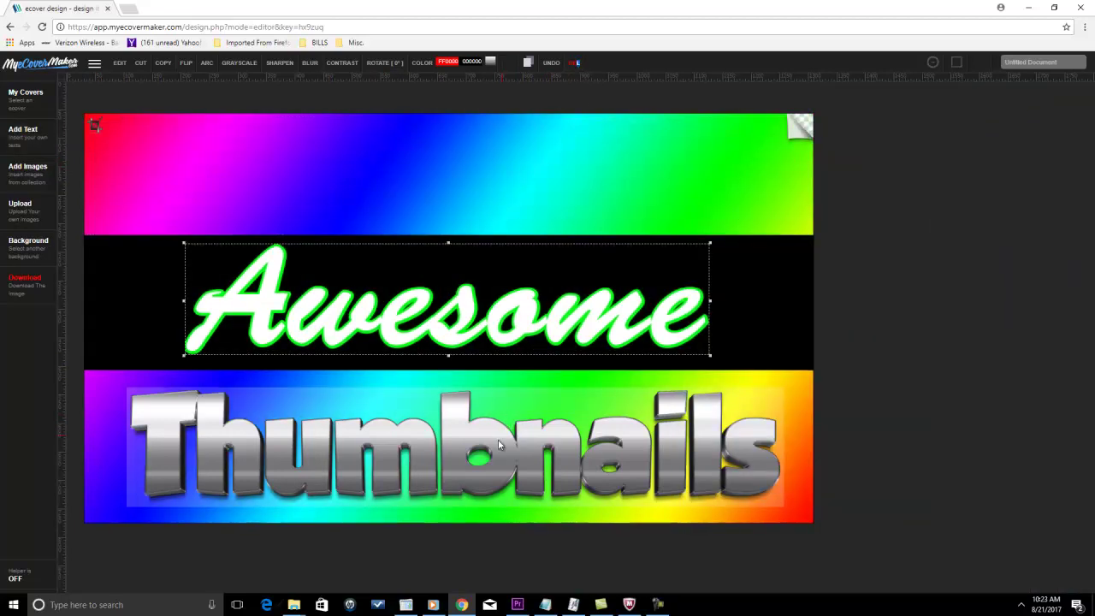
# Step: Delete 'Thumbnails' and 'Awesome', then stretch the black band up and down over the rainbow
pyautogui.click(512, 418)
pyautogui.click(573, 63)
pyautogui.click(525, 280)
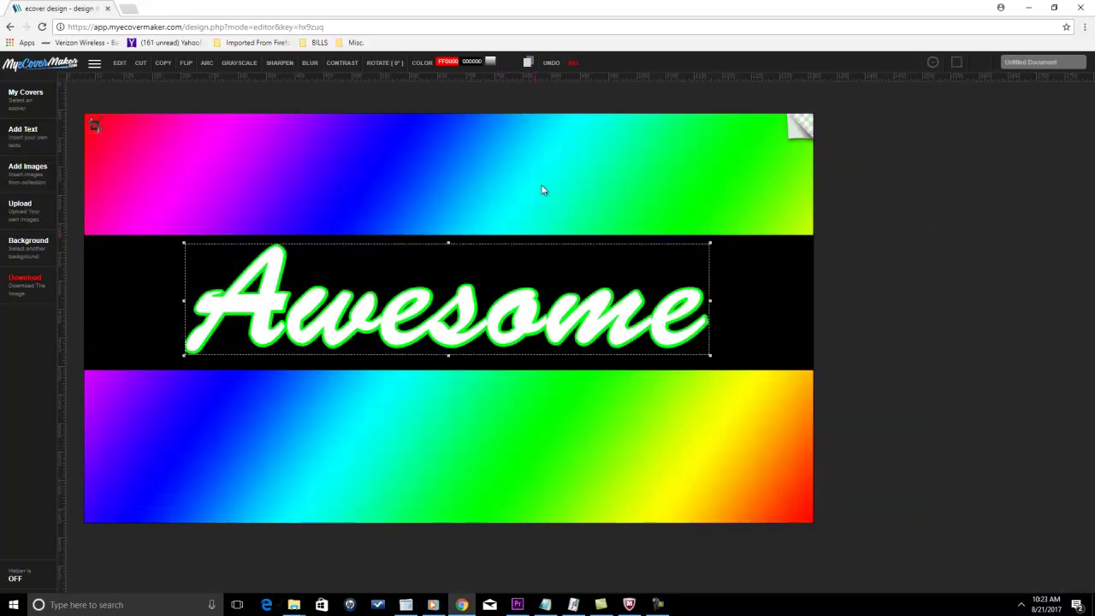
pyautogui.click(573, 63)
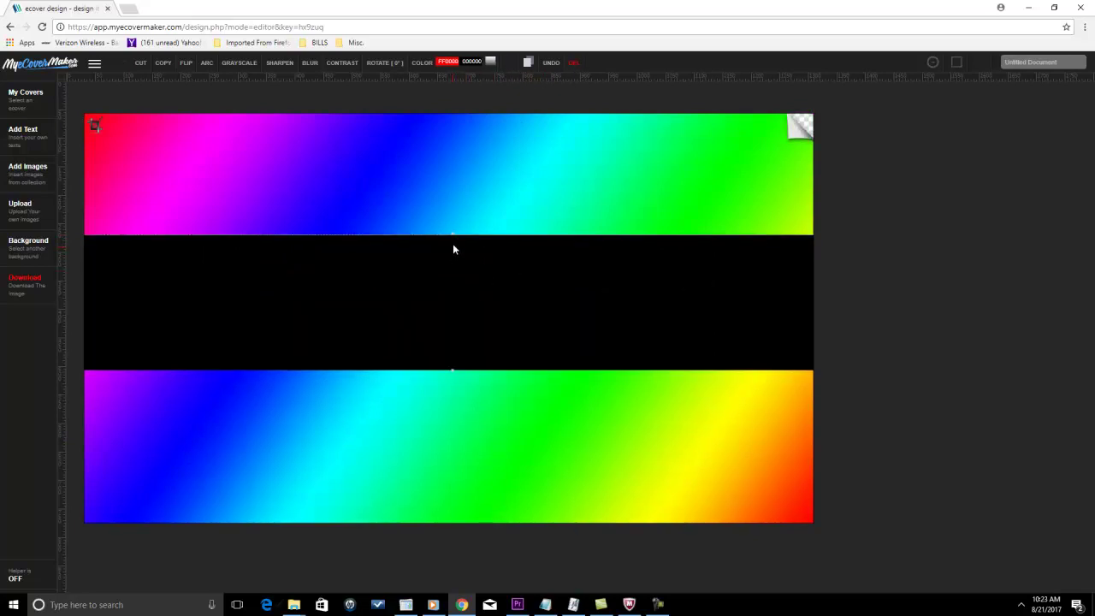
pyautogui.moveTo(451, 236); pyautogui.dragTo(453, 142)
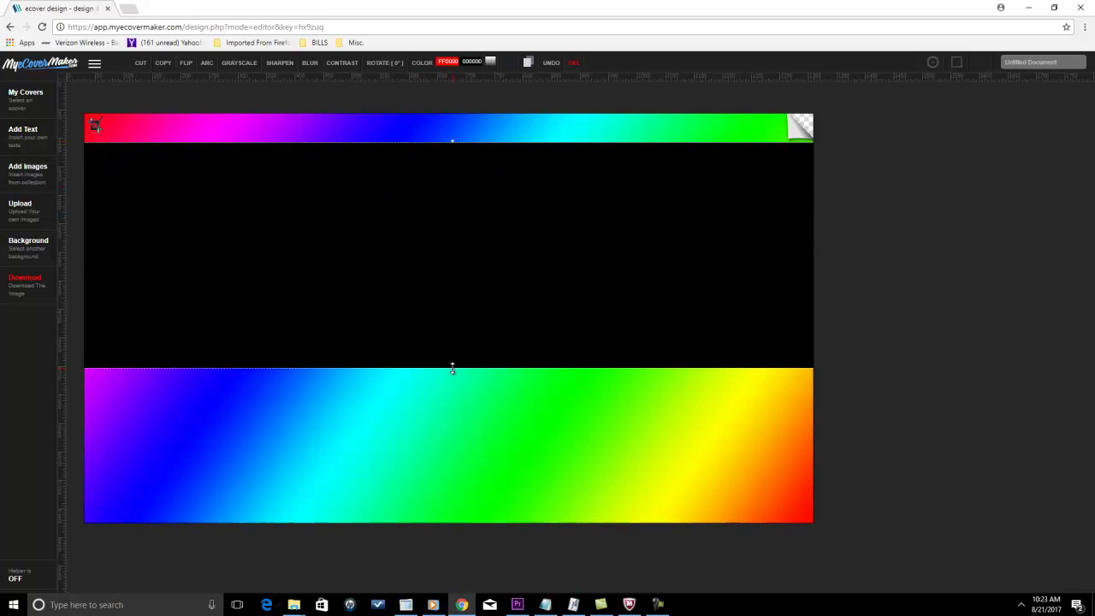
pyautogui.moveTo(443, 385); pyautogui.dragTo(443, 499)
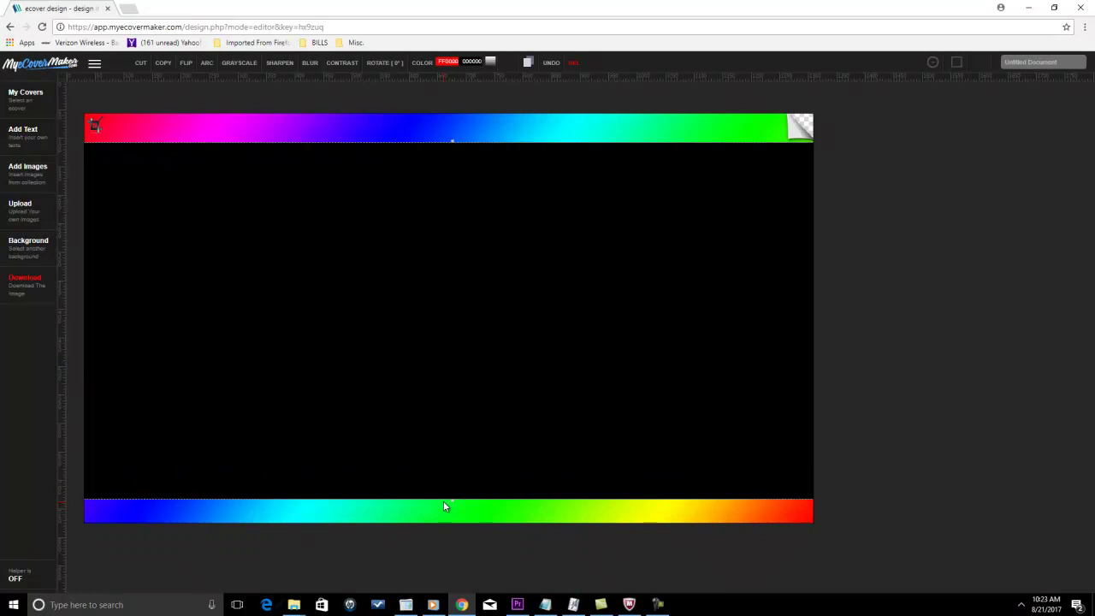
# Step: Add a 'How to Make' text line in the Growing font to the cover
pyautogui.click(19, 136)
pyautogui.click(903, 137)
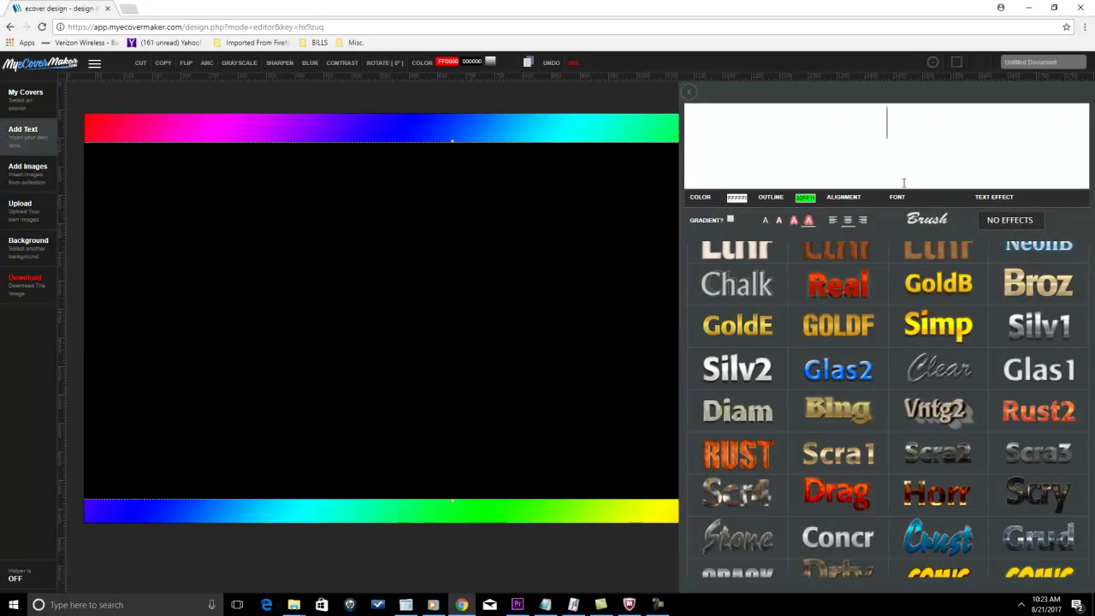
pyautogui.write('How to ')
pyautogui.write('Make')
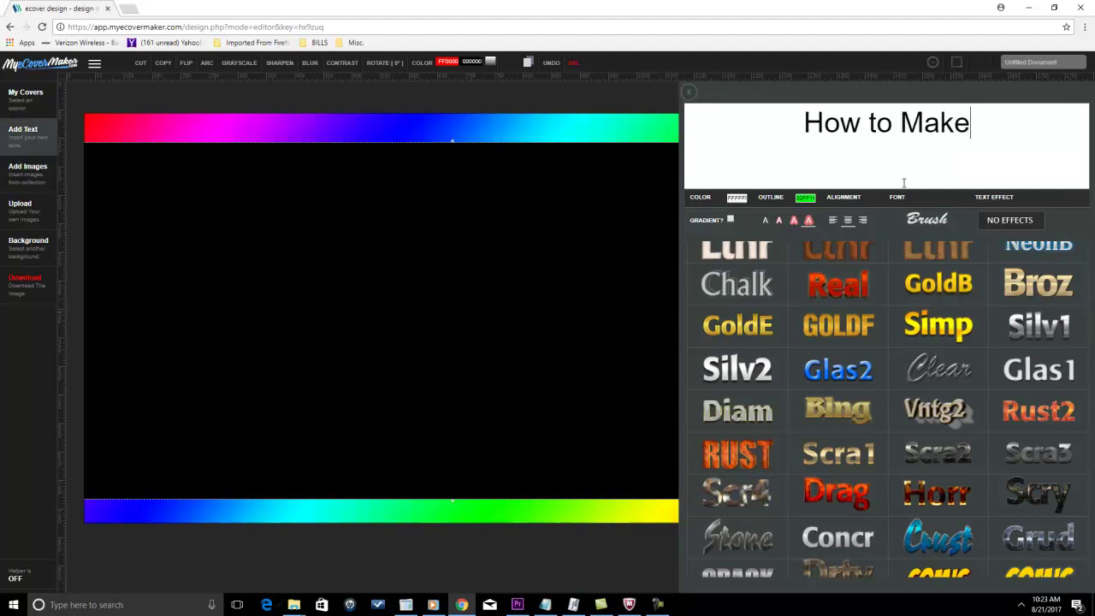
pyautogui.write(' Mon')
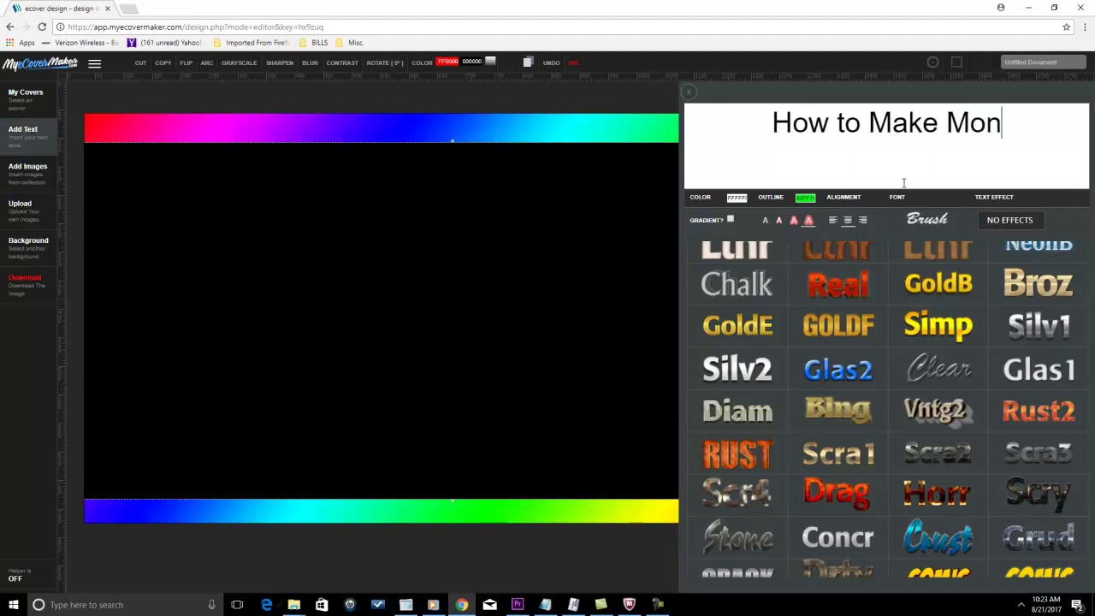
pyautogui.press('BackSpace')
pyautogui.press('BackSpace')
pyautogui.press('BackSpace')
pyautogui.press('BackSpace')
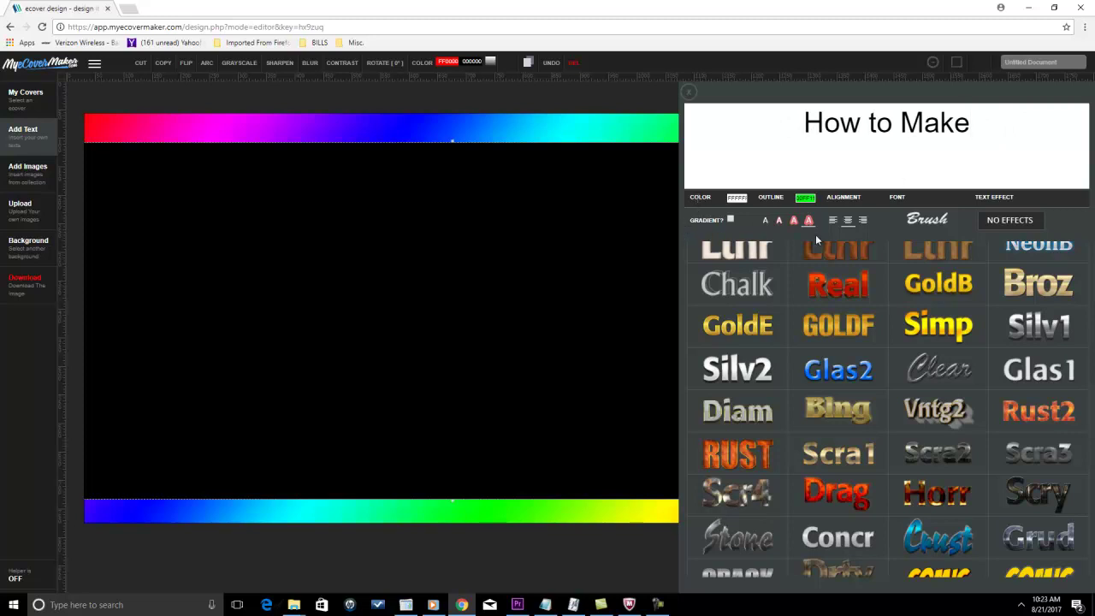
pyautogui.click(924, 221)
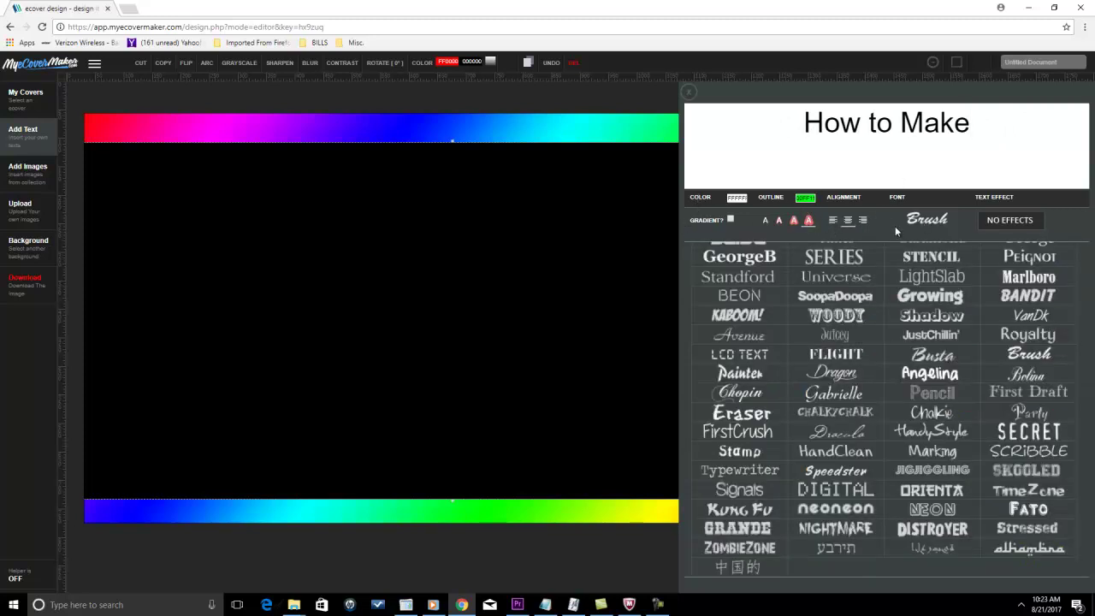
pyautogui.click(932, 297)
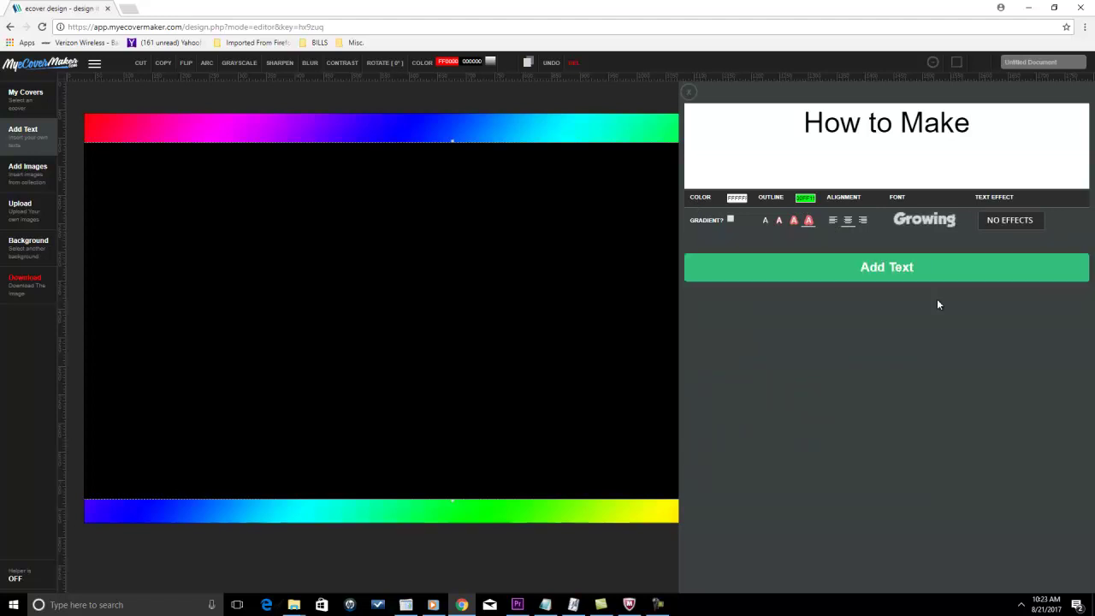
pyautogui.click(886, 272)
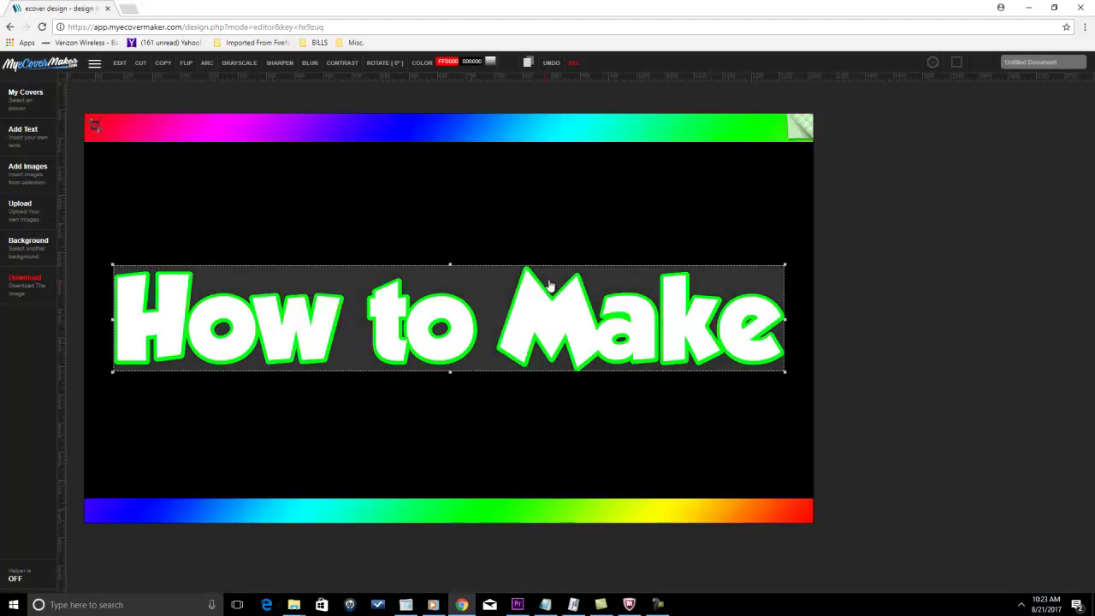
# Step: Move 'How to Make' to the top and add green 'Money' text with a white outline
pyautogui.moveTo(550, 287); pyautogui.dragTo(558, 179)
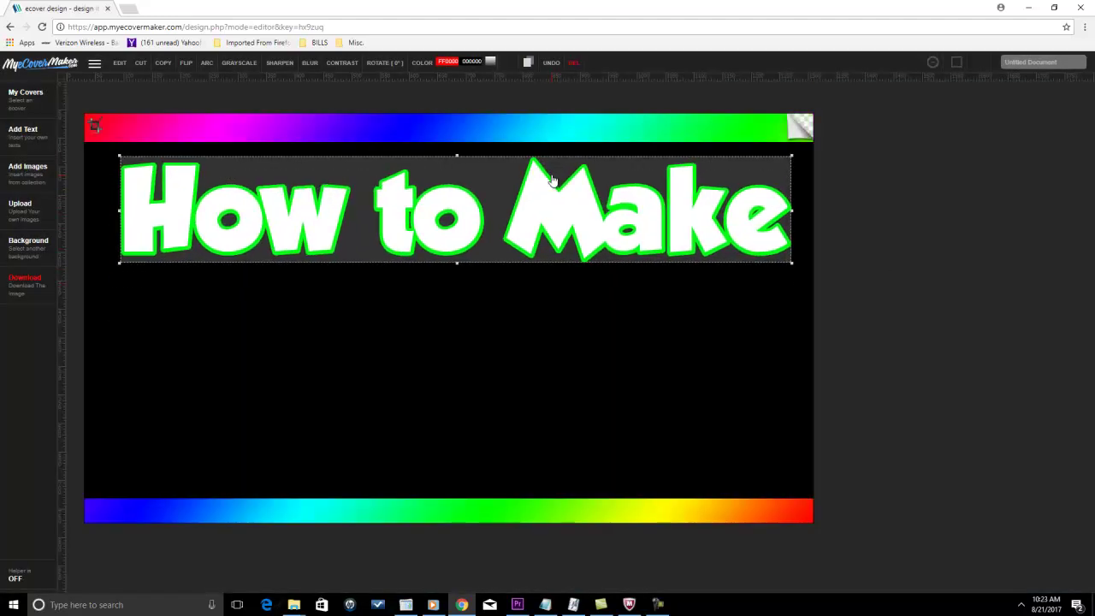
pyautogui.click(21, 135)
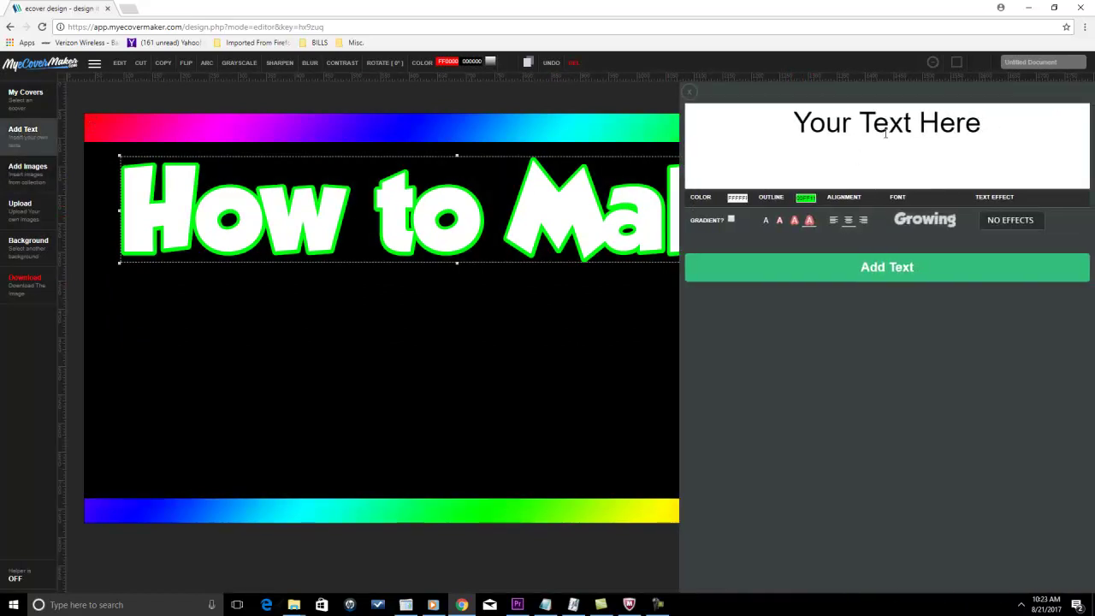
pyautogui.click(886, 133)
pyautogui.write('oneyh')
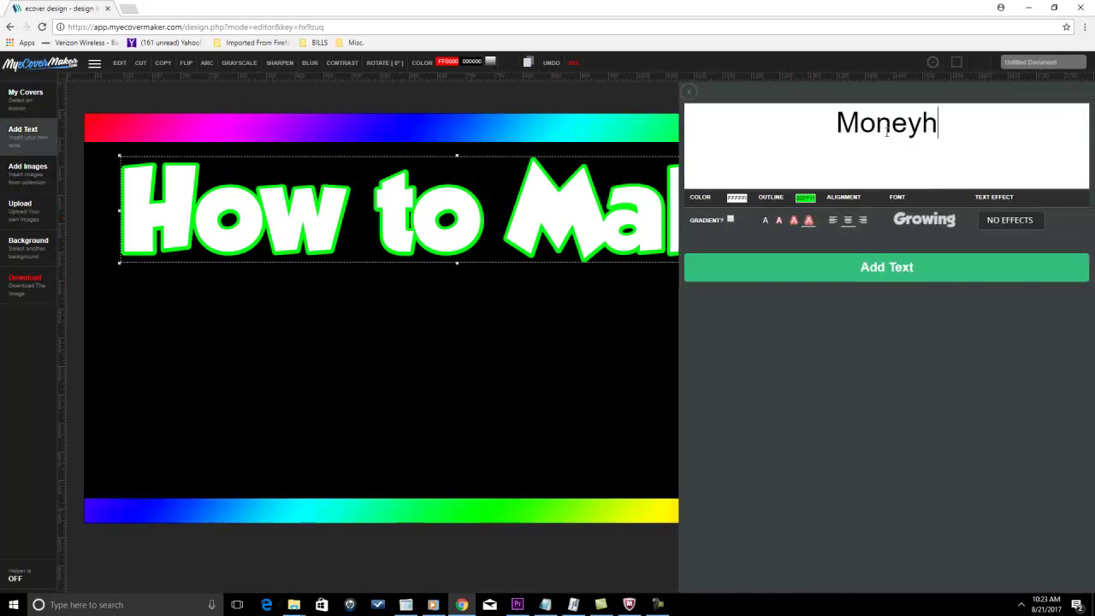
pyautogui.press('BackSpace')
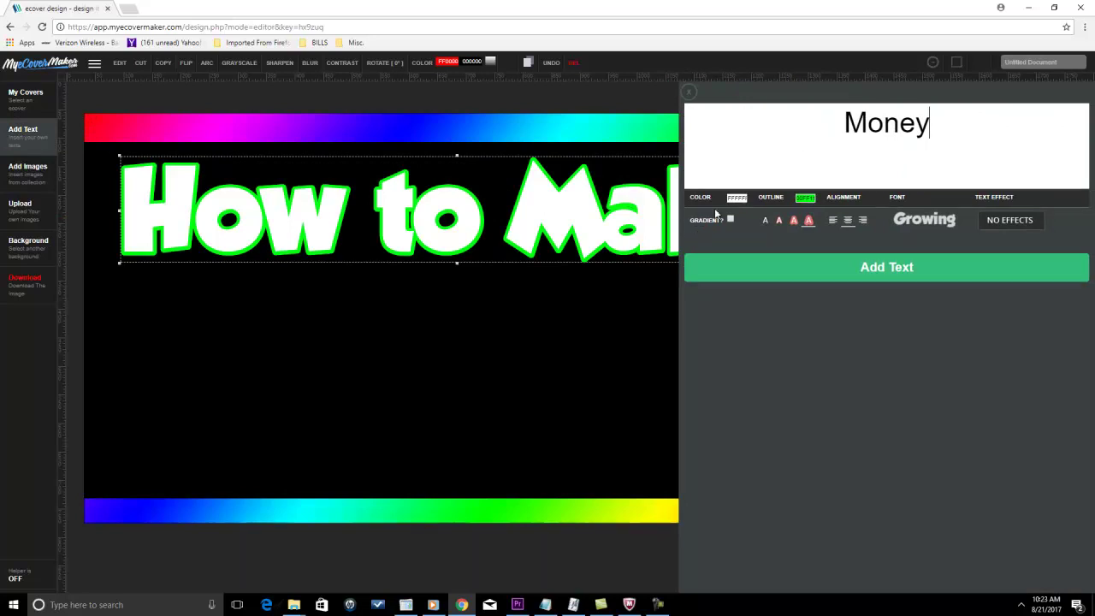
pyautogui.click(737, 198)
pyautogui.click(770, 214)
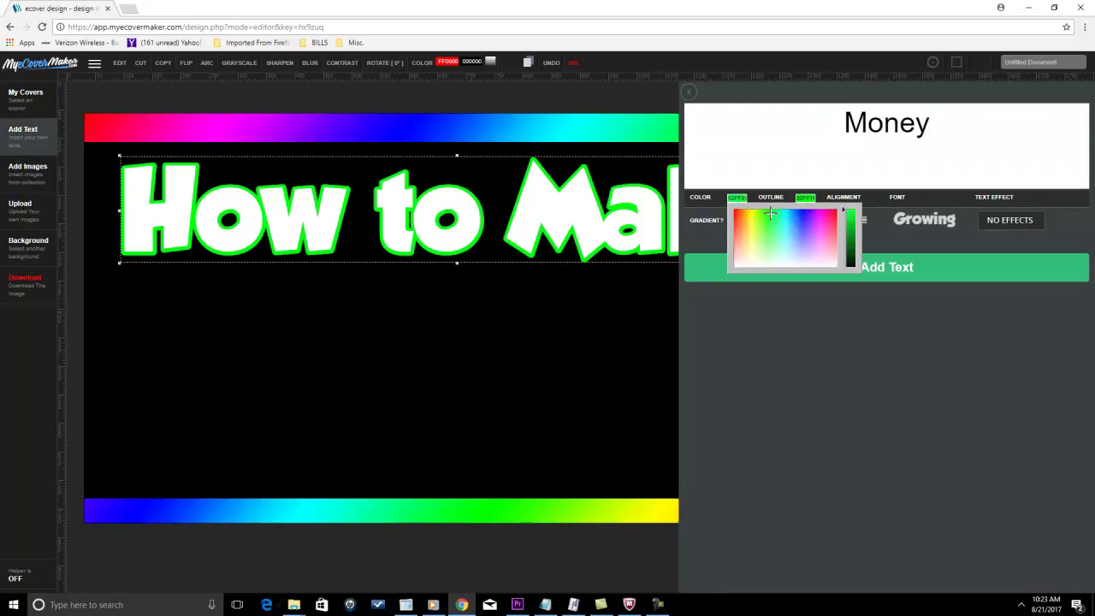
pyautogui.click(802, 199)
pyautogui.click(822, 261)
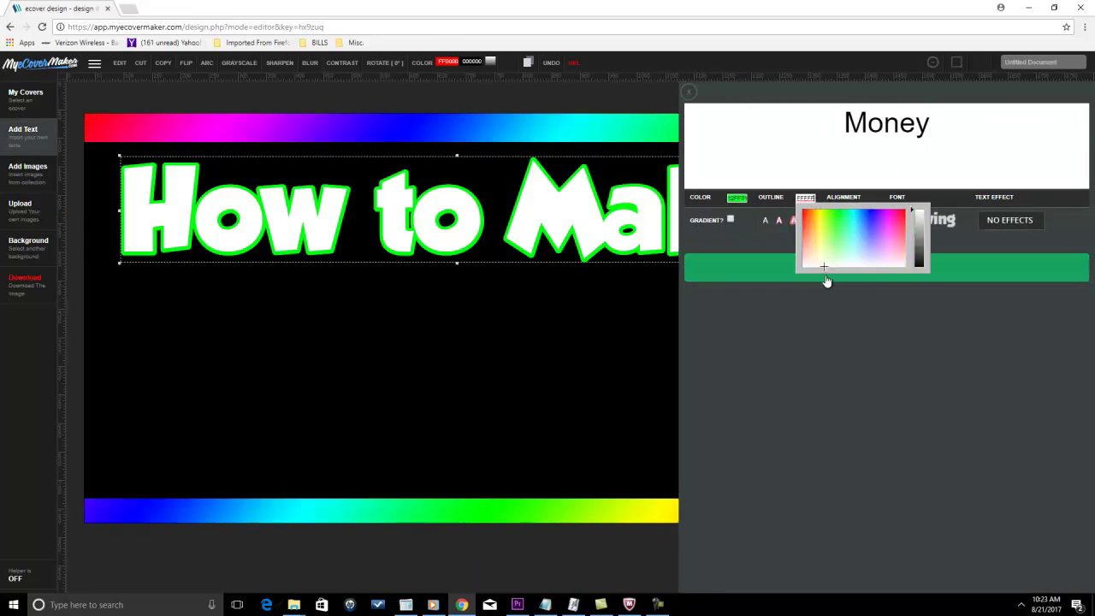
pyautogui.click(792, 236)
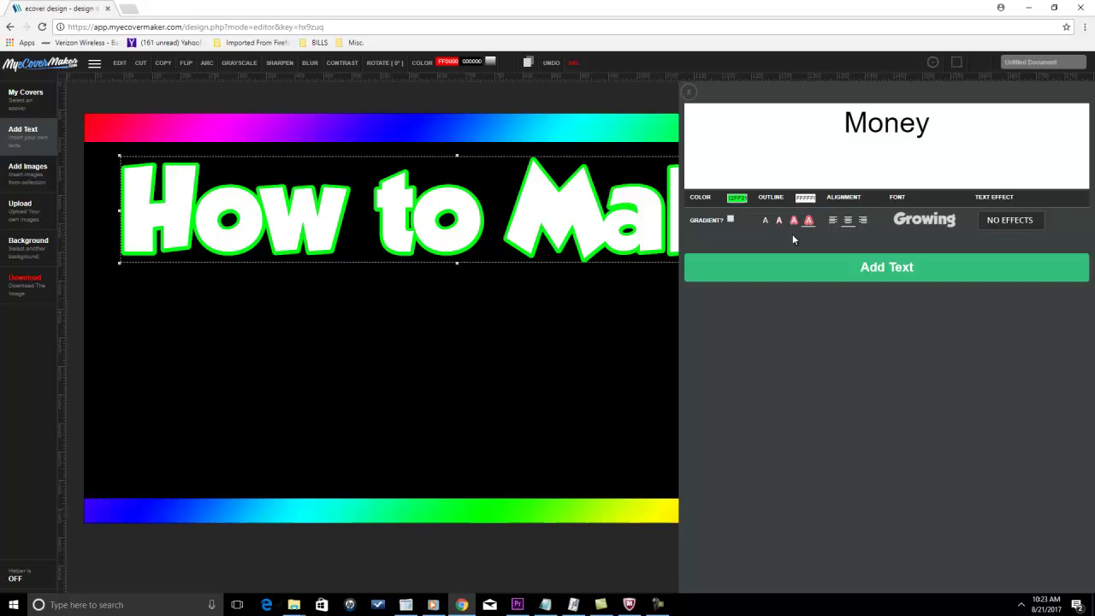
pyautogui.click(893, 270)
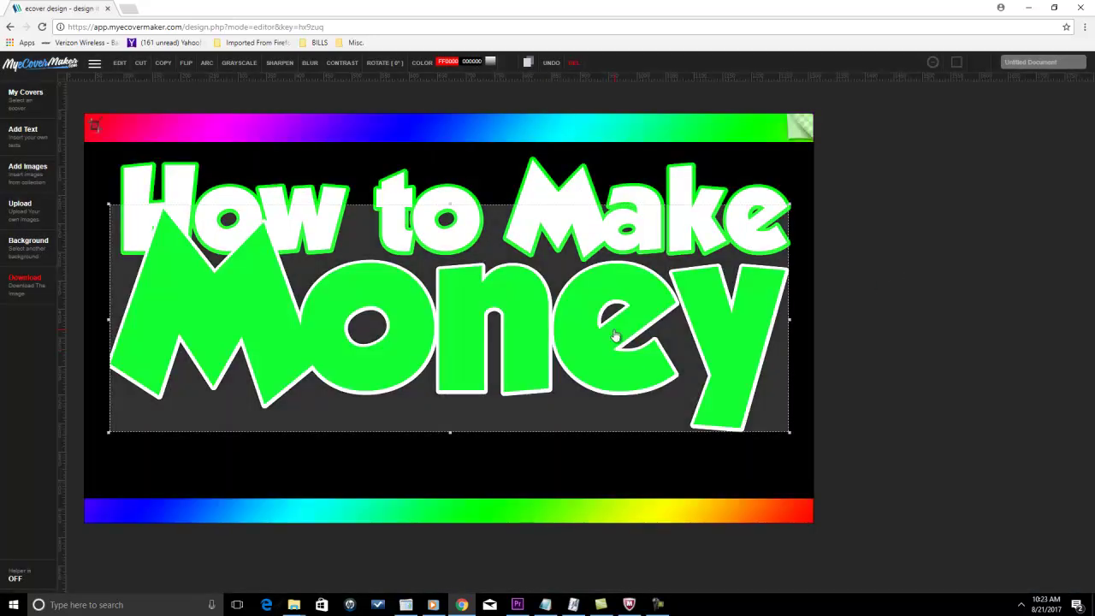
# Step: Shrink 'Money' to about two-thirds and place it lower left beneath 'How to Make'
pyautogui.moveTo(753, 291); pyautogui.dragTo(741, 335)
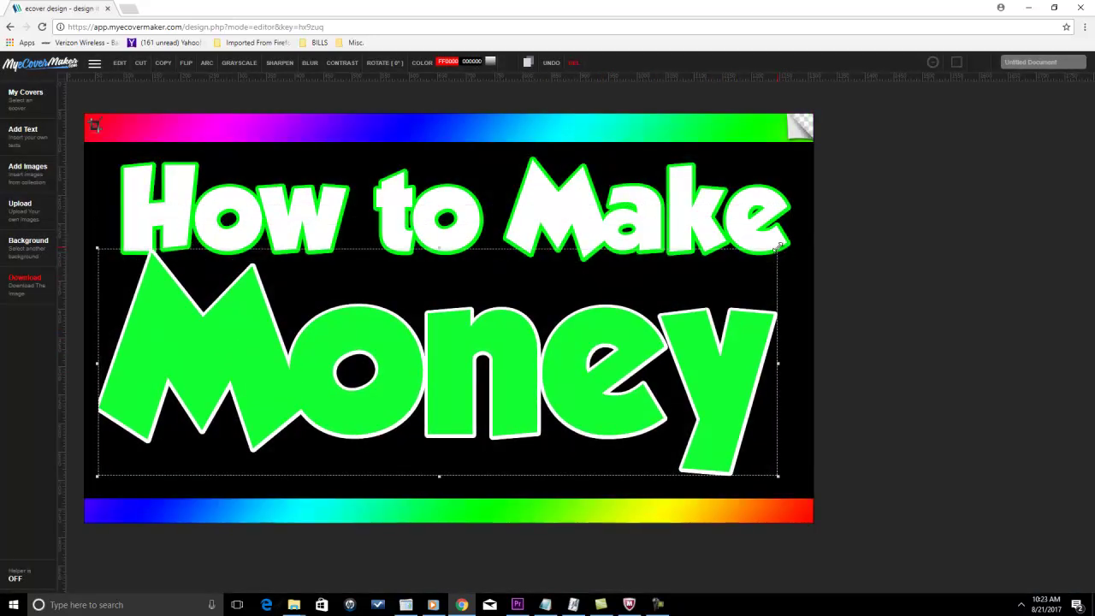
pyautogui.moveTo(764, 257); pyautogui.dragTo(706, 321)
pyautogui.moveTo(505, 388); pyautogui.dragTo(524, 407)
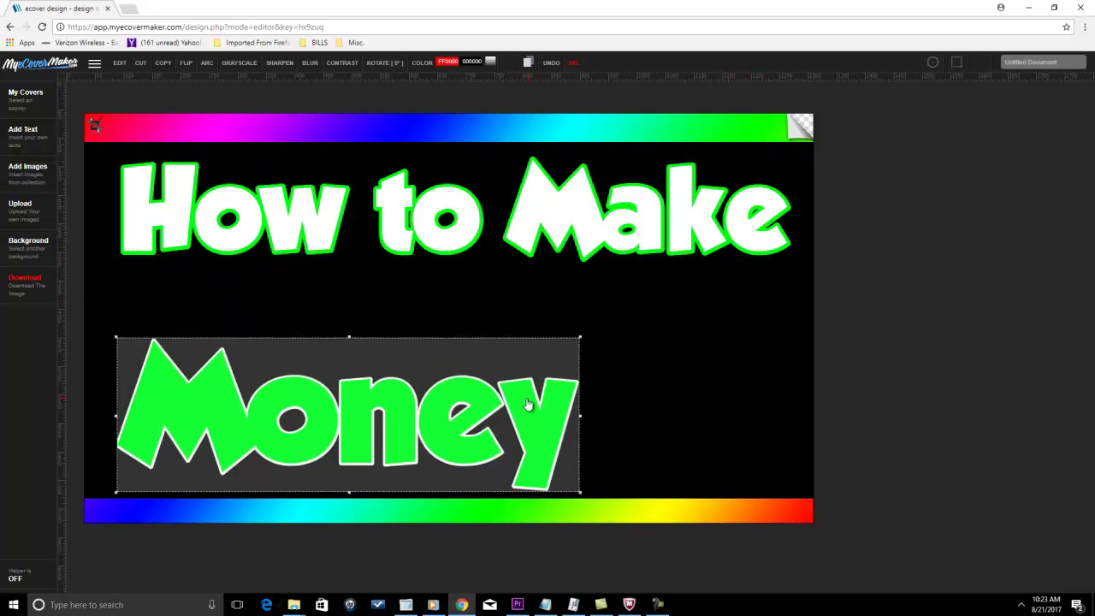
# Step: Insert the rolled hundred-dollar-bill image from the money image category
pyautogui.click(21, 171)
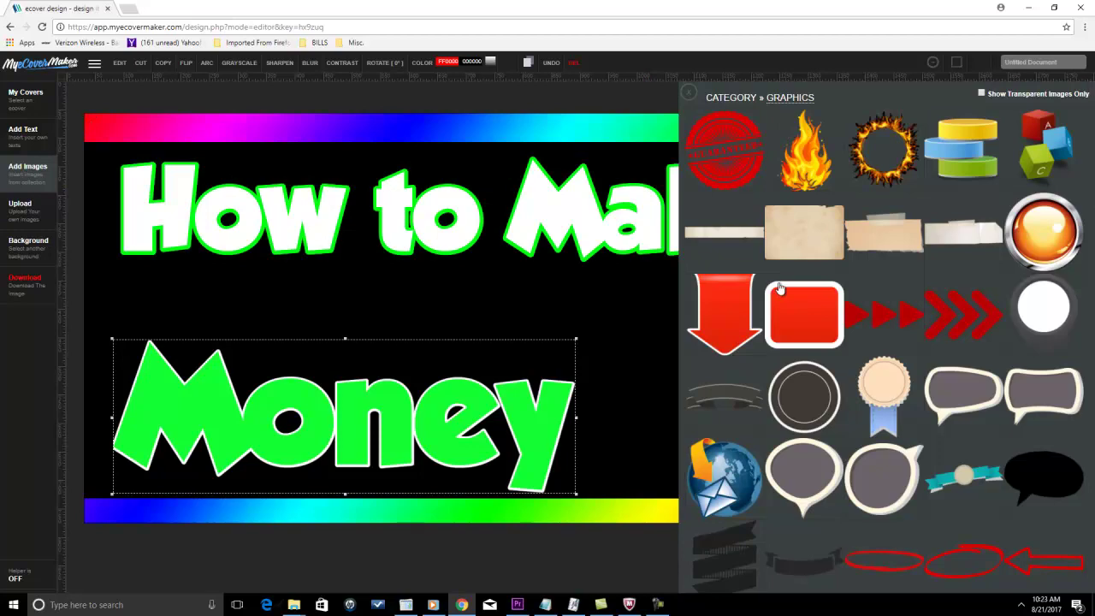
pyautogui.scroll(-2, 779, 289)
pyautogui.scroll(-3, 783, 286)
pyautogui.scroll(-2, 786, 283)
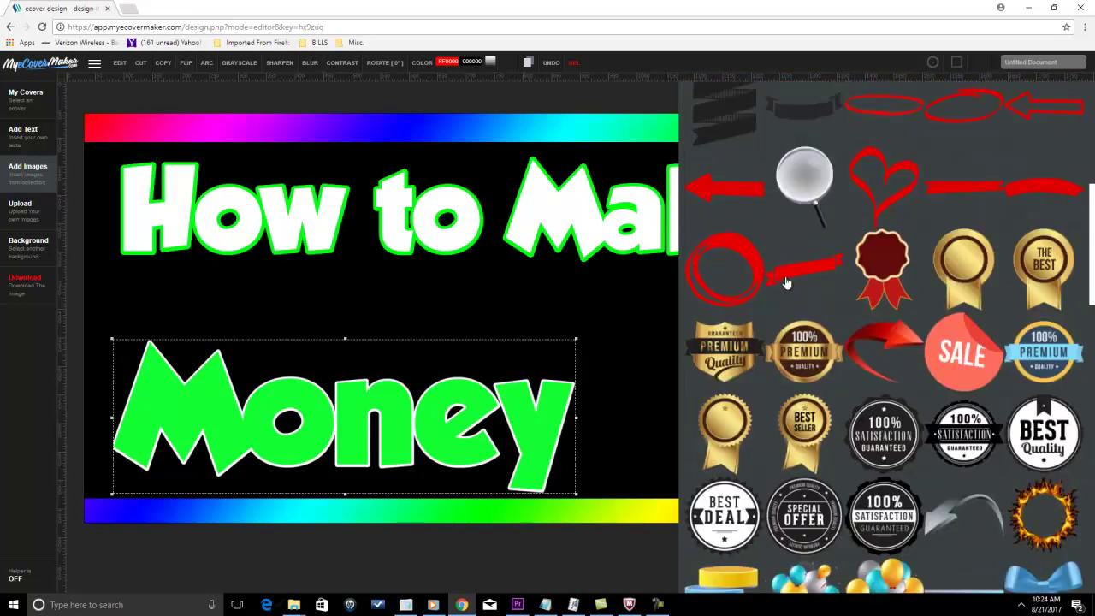
pyautogui.scroll(7, 786, 283)
pyautogui.click(734, 100)
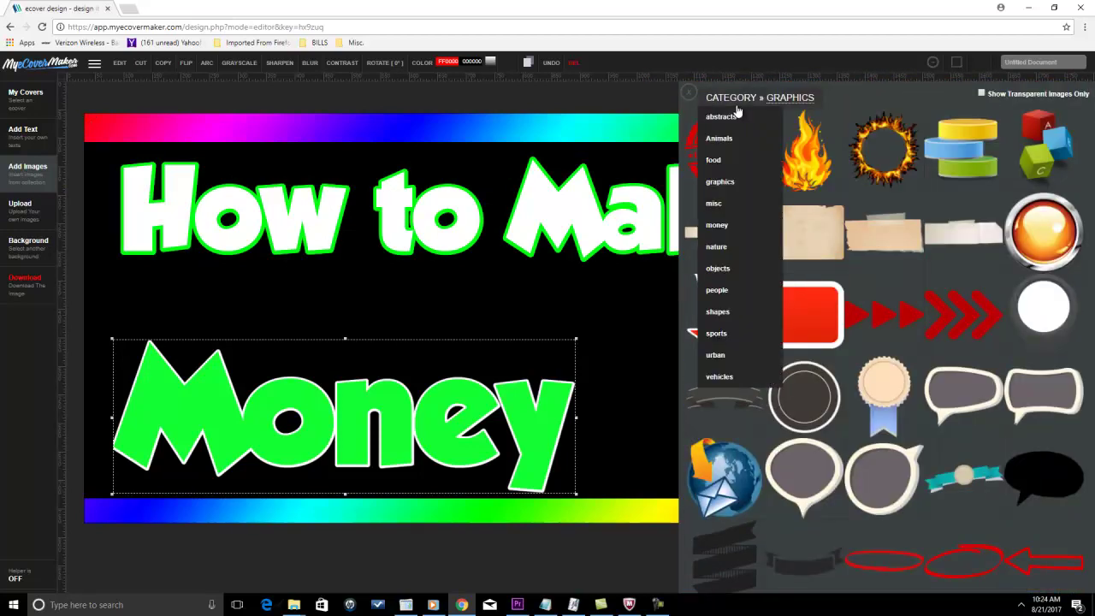
pyautogui.click(717, 224)
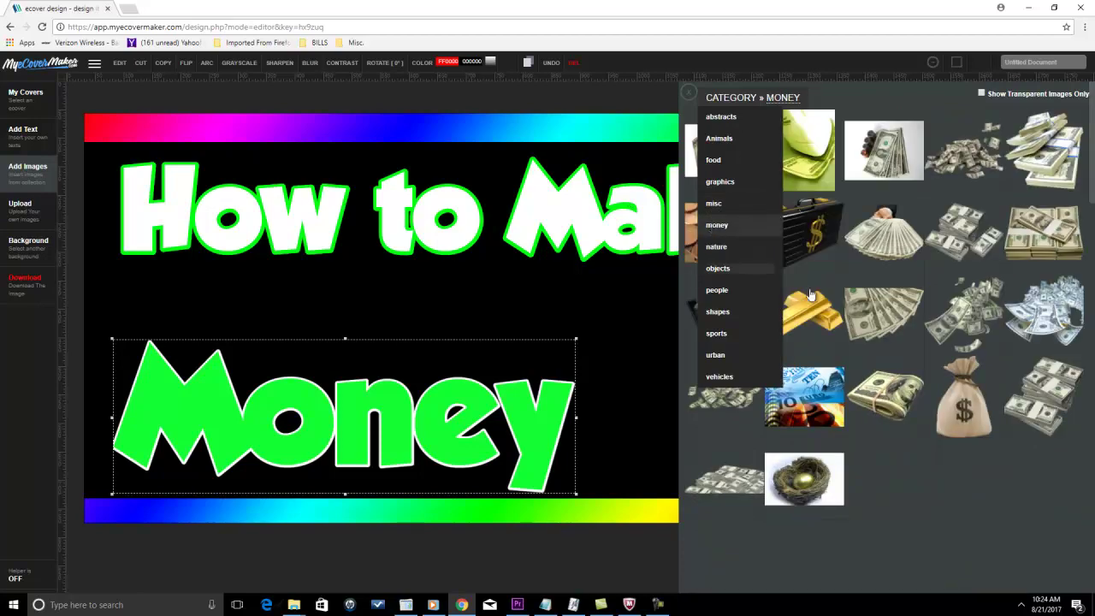
pyautogui.click(905, 377)
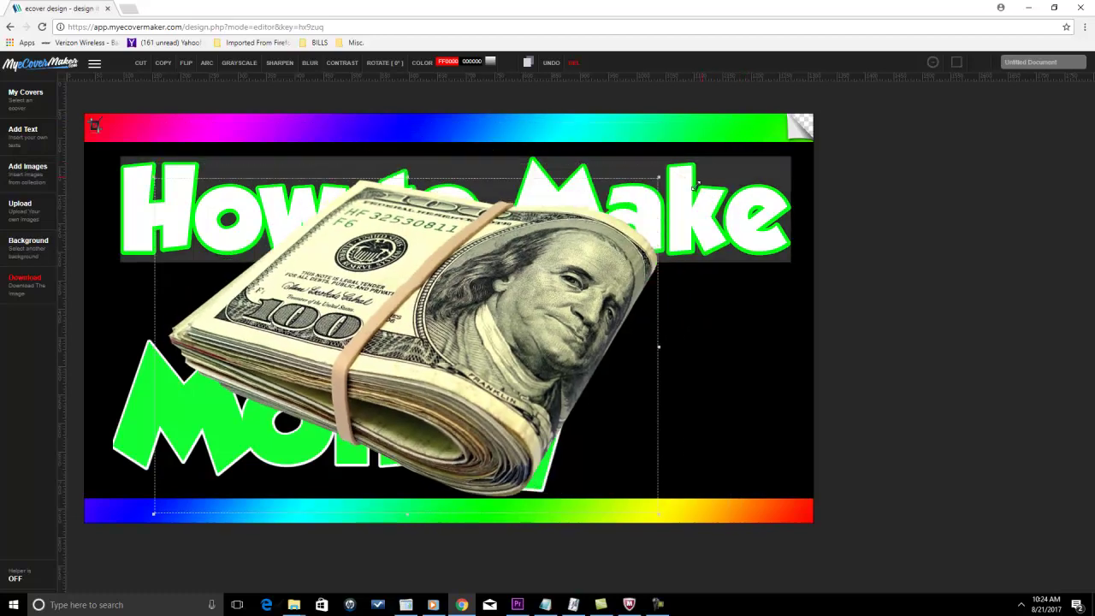
# Step: Shrink the money roll and place it right beside 'Money'
pyautogui.moveTo(744, 122); pyautogui.dragTo(453, 325)
pyautogui.moveTo(342, 412)
pyautogui.mouseDown()
pyautogui.moveTo(723, 360)
pyautogui.moveTo(641, 388)
pyautogui.mouseUp()
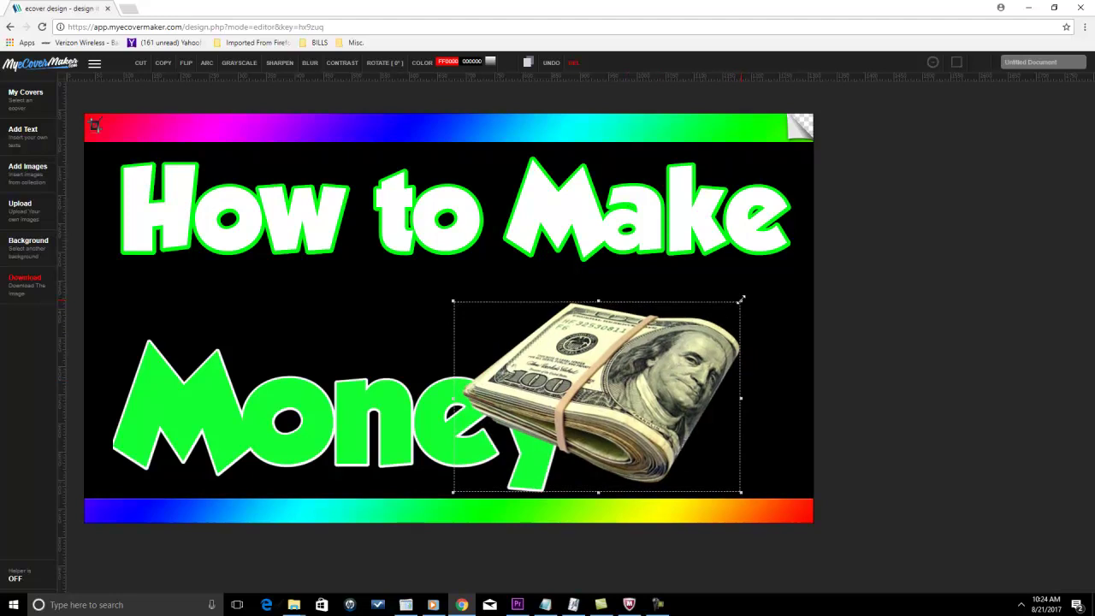
pyautogui.moveTo(740, 302); pyautogui.dragTo(684, 343)
pyautogui.moveTo(598, 415); pyautogui.dragTo(728, 411)
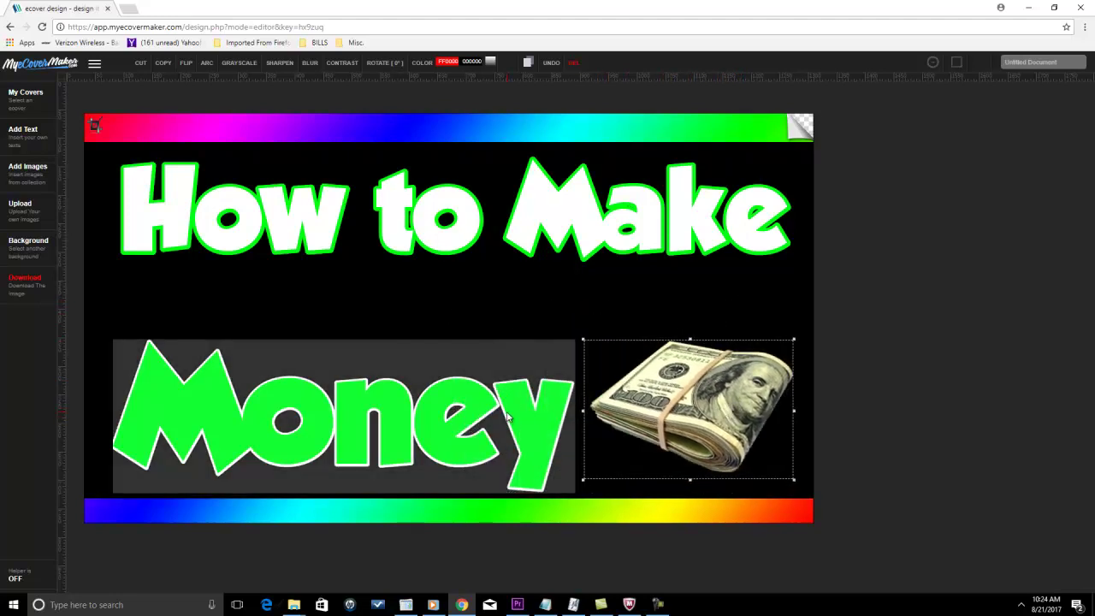
# Step: Raise 'Money' and the money roll slightly above the bottom strip, then deselect
pyautogui.moveTo(342, 411); pyautogui.dragTo(339, 375)
pyautogui.moveTo(646, 401); pyautogui.dragTo(649, 374)
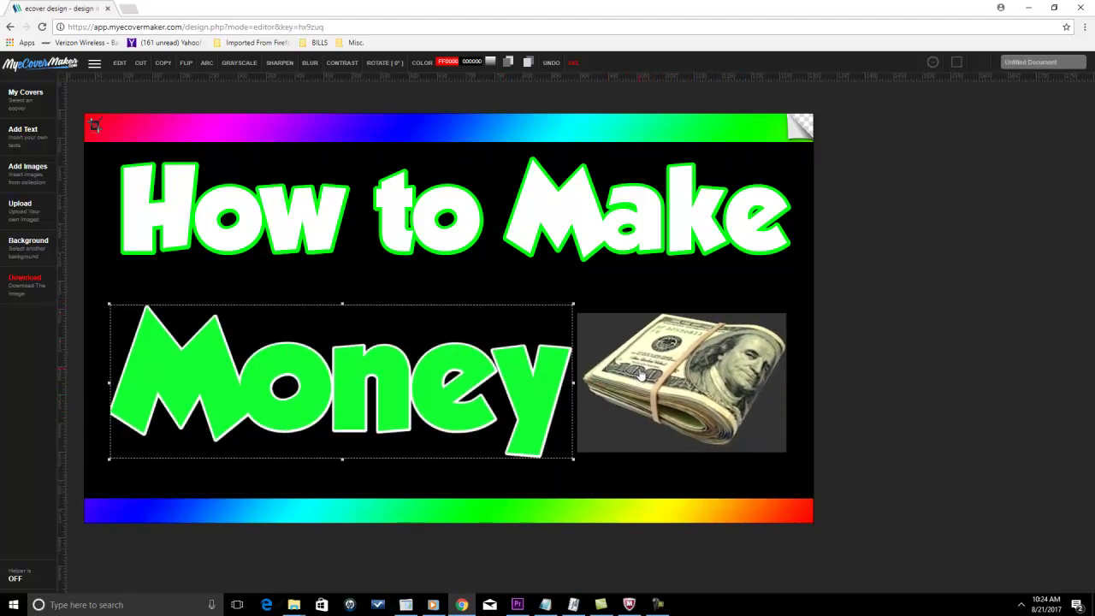
pyautogui.click(658, 385)
pyautogui.click(898, 490)
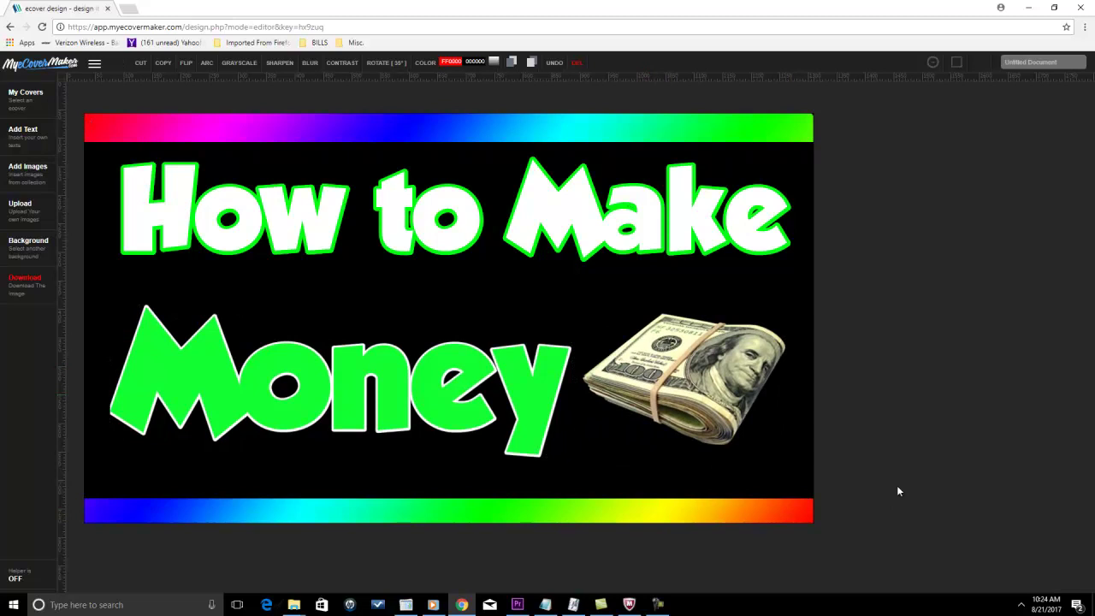